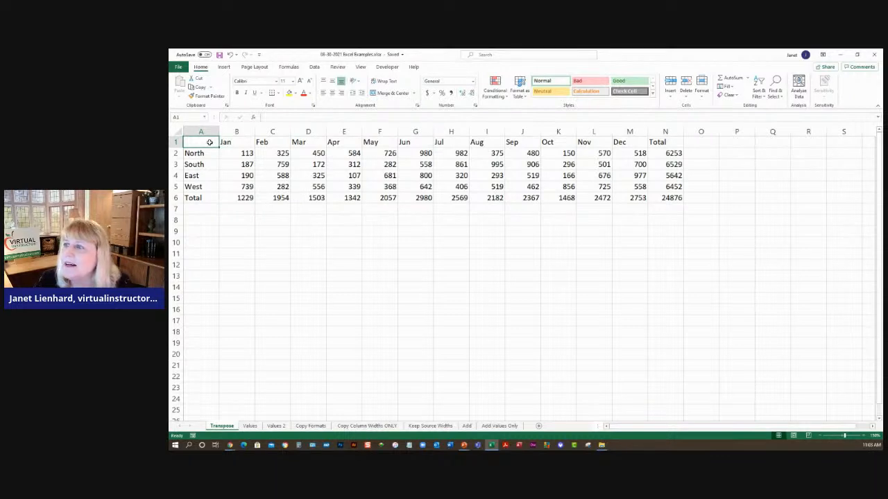
- Copy the sales table A1:N6 on the Transpose sheet
{"action": "mouse_move", "coordinate": [206, 143]}
{"action": "left_mouse_down"}
{"action": "mouse_move", "coordinate": [409, 195]}
{"action": "mouse_move", "coordinate": [664, 199]}
{"action": "left_mouse_up"}
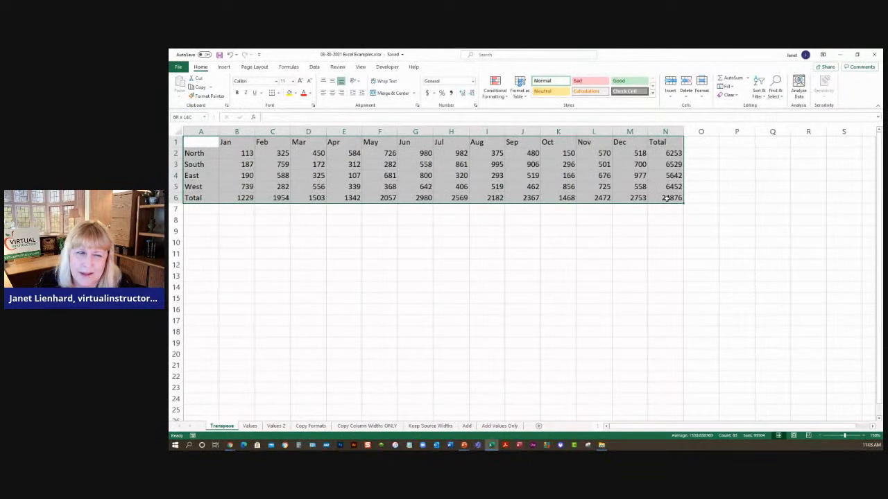
{"action": "left_click_drag", "start_coordinate": [665, 198], "coordinate": [666, 199]}
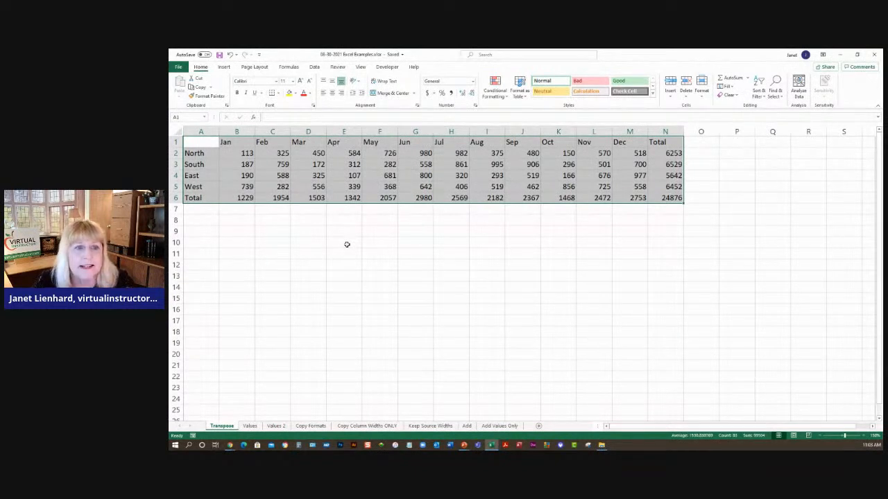
{"action": "key", "text": "ctrl+c"}
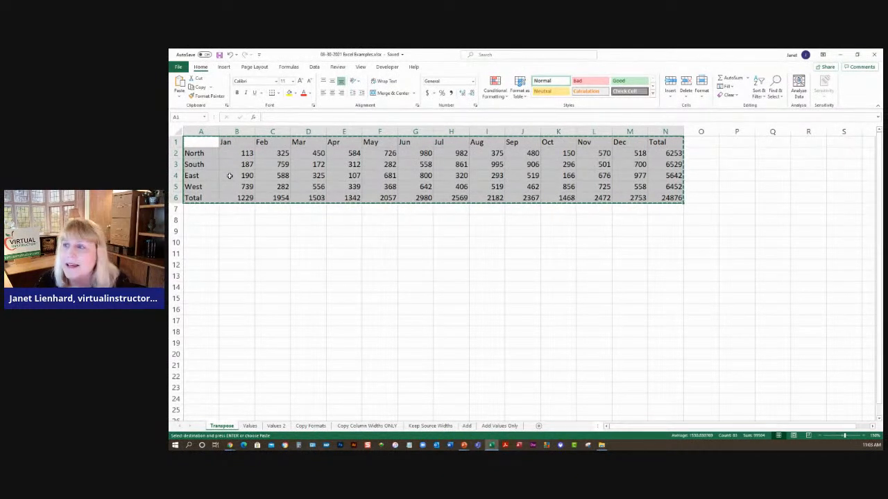
- Paste the copied table transposed starting at cell D9
{"action": "left_click", "coordinate": [181, 98]}
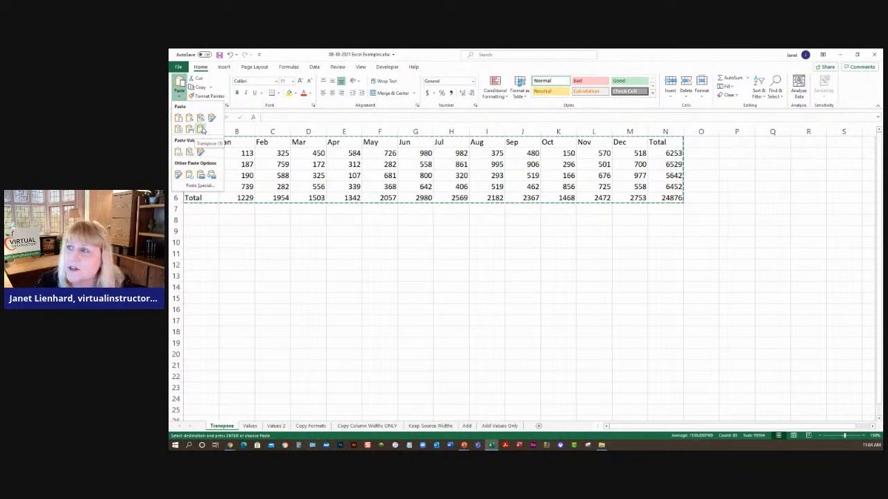
{"action": "key", "text": "Escape"}
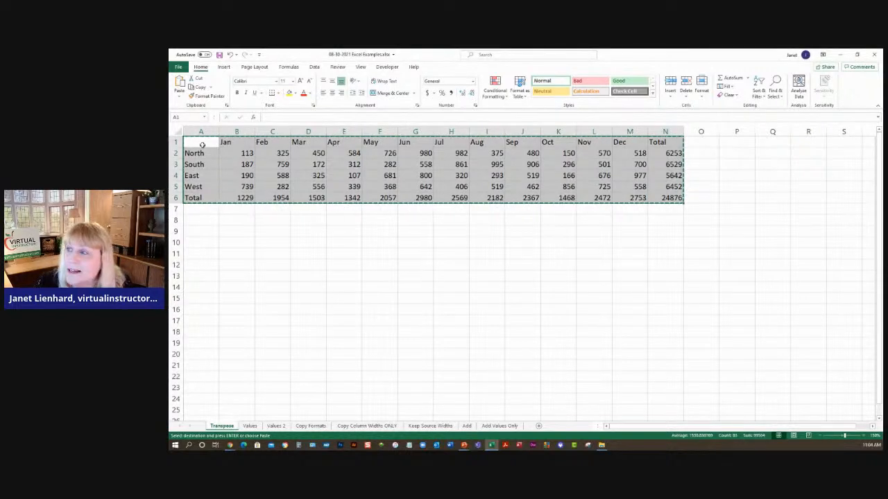
{"action": "left_click", "coordinate": [311, 231]}
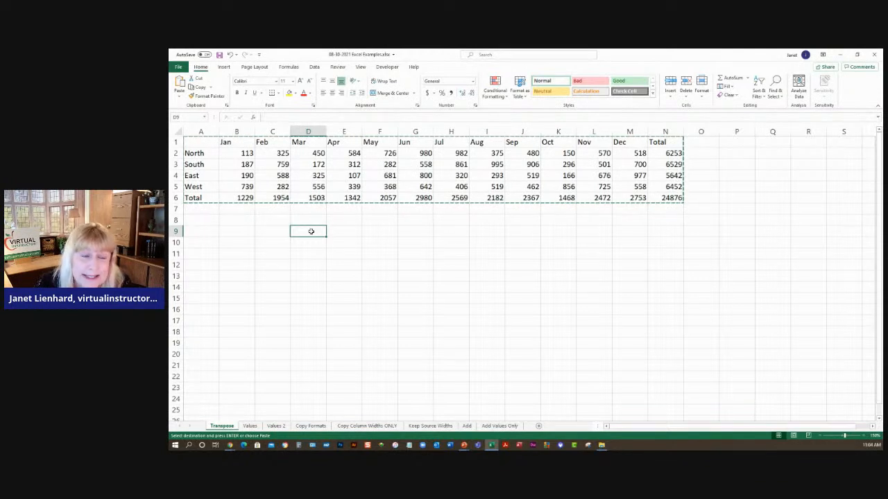
{"action": "left_click", "coordinate": [180, 97]}
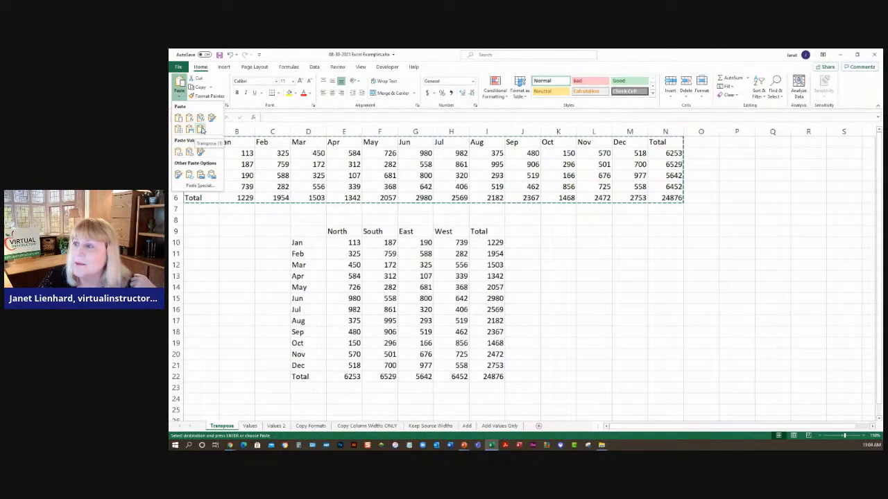
{"action": "left_click", "coordinate": [201, 129]}
{"action": "left_click", "coordinate": [546, 254]}
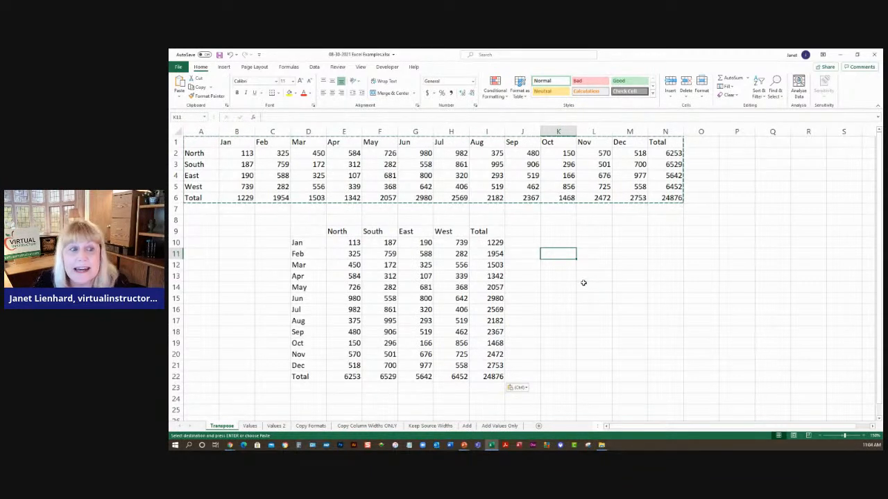
- Examine the linked formula in cell B2 of the Values sheet
{"action": "left_click", "coordinate": [248, 426]}
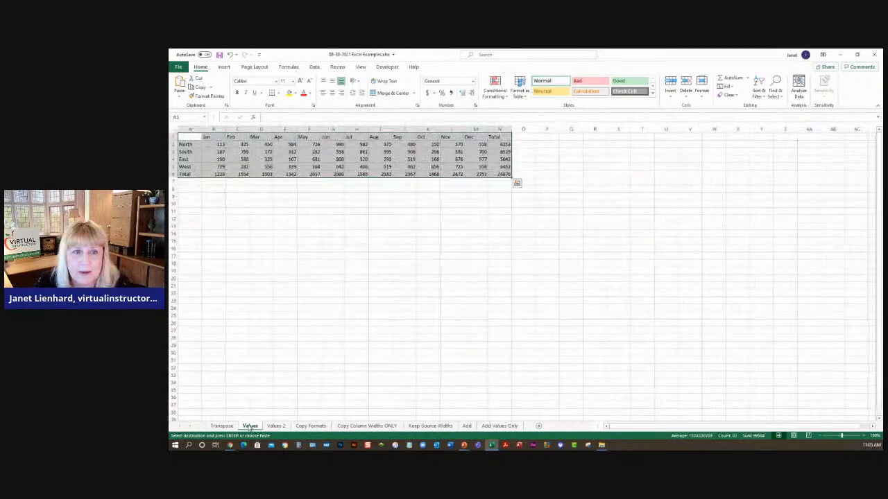
{"action": "left_click", "coordinate": [247, 218]}
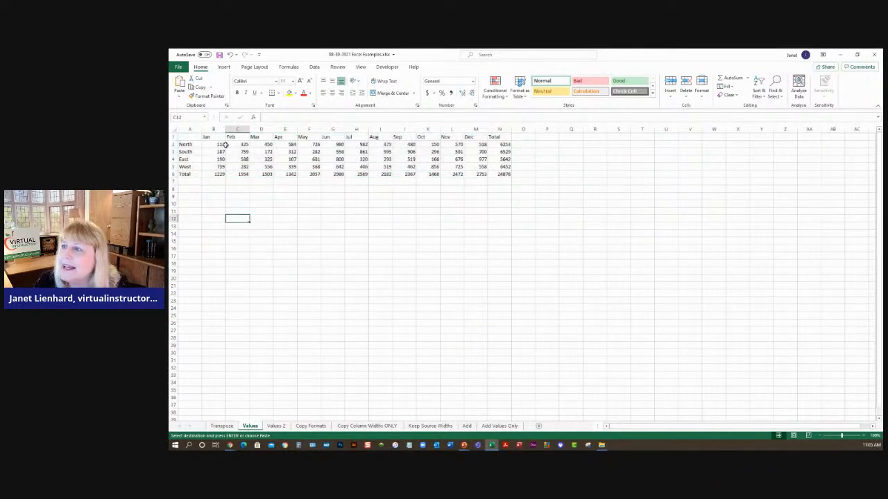
{"action": "left_click", "coordinate": [864, 437]}
{"action": "left_click", "coordinate": [864, 436]}
{"action": "left_click", "coordinate": [863, 436]}
{"action": "left_click", "coordinate": [863, 437]}
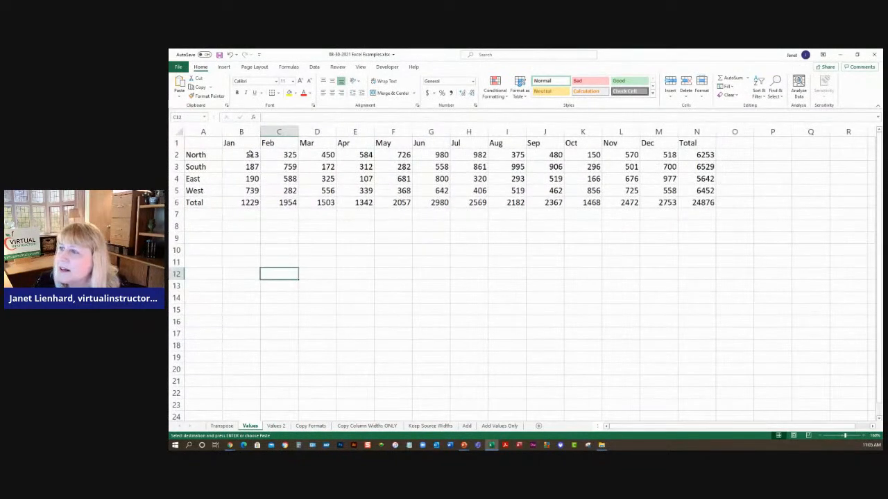
{"action": "left_click", "coordinate": [250, 155]}
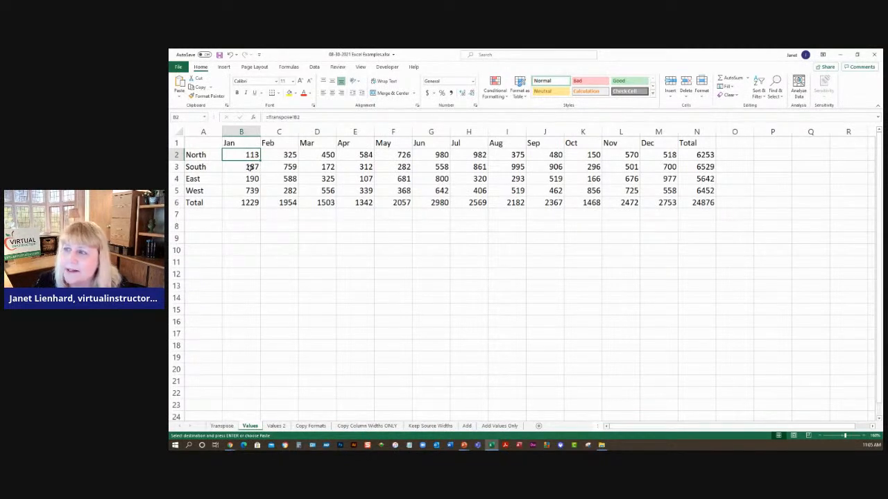
- On the Transpose sheet, change the North January value in B2 to 500
{"action": "left_click", "coordinate": [222, 425]}
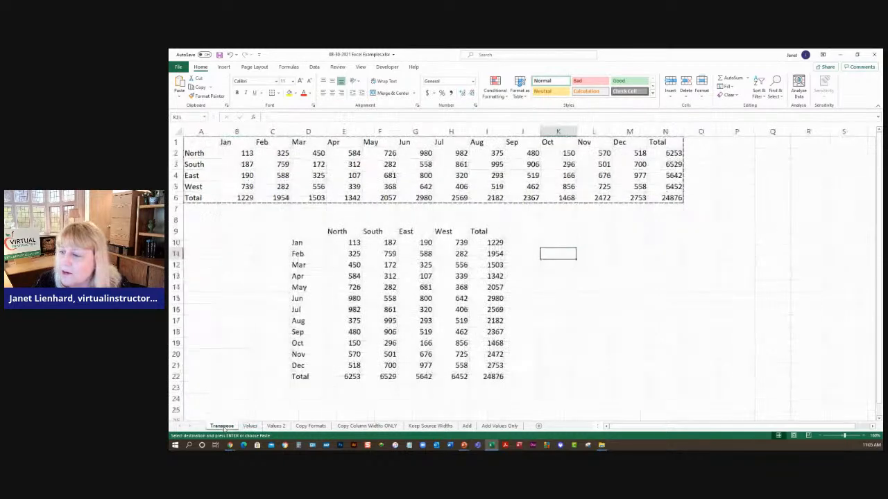
{"action": "left_click", "coordinate": [244, 154]}
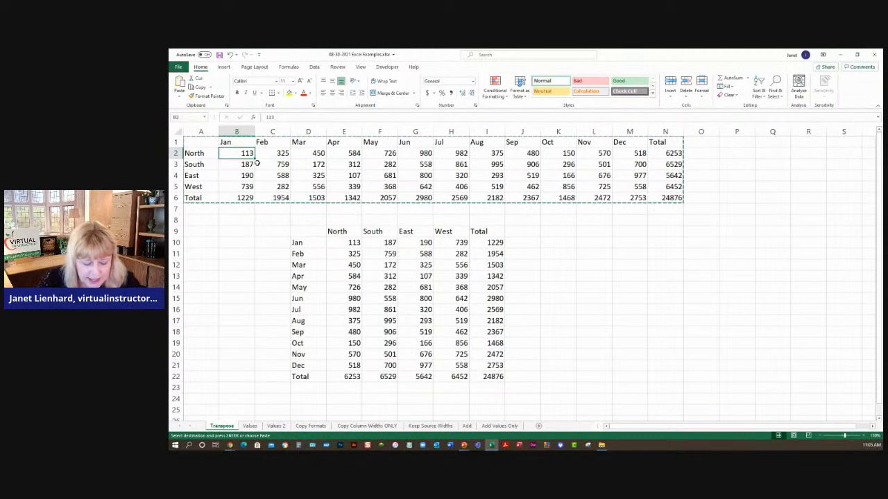
{"action": "type", "text": "500"}
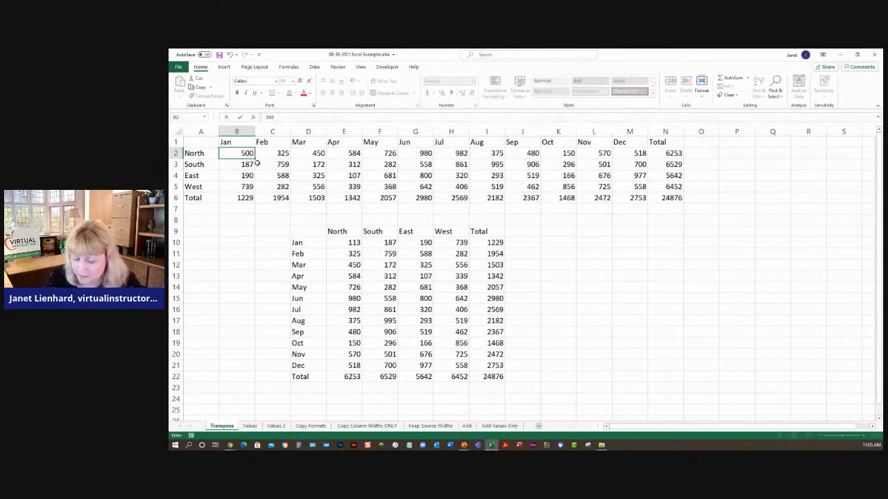
{"action": "key", "text": "Return"}
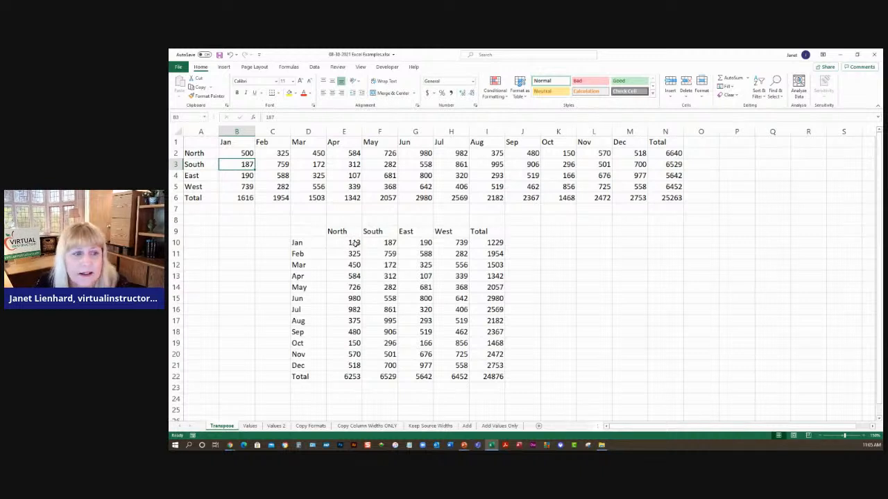
- Compare cell B2 on the Transpose sheet with the linked cells on the Values sheet
{"action": "left_click", "coordinate": [239, 154]}
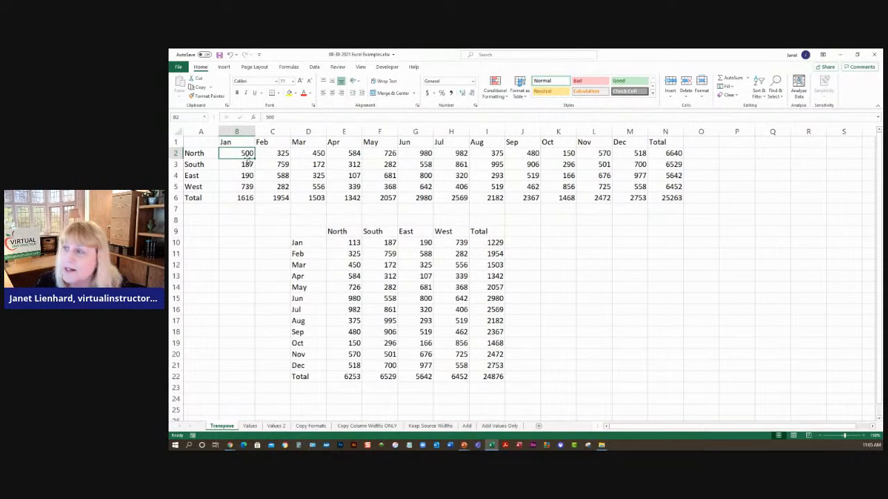
{"action": "left_click", "coordinate": [250, 426]}
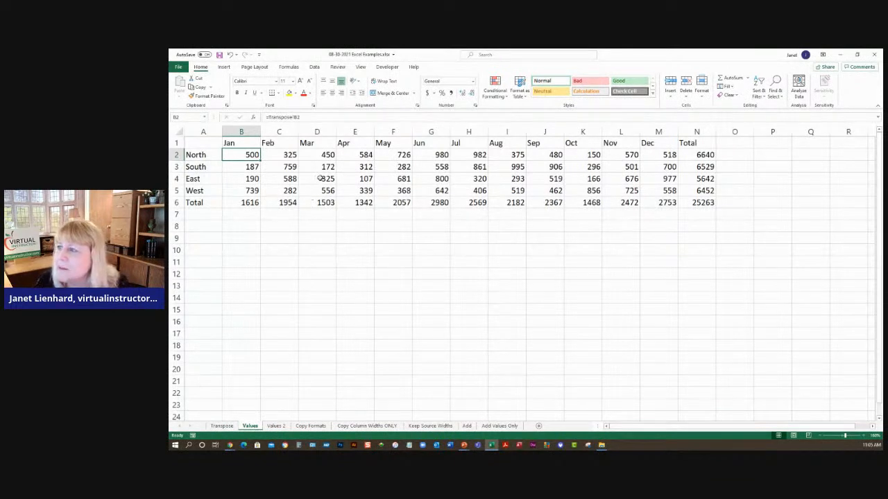
{"action": "left_click", "coordinate": [305, 179]}
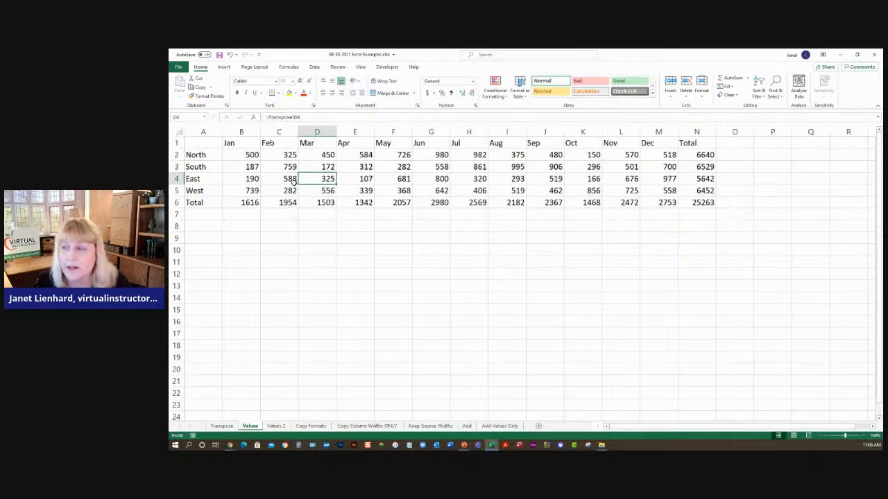
- Copy the table A1:N6 on the Values sheet
{"action": "left_click", "coordinate": [208, 145]}
{"action": "left_click_drag", "start_coordinate": [215, 154], "coordinate": [704, 203]}
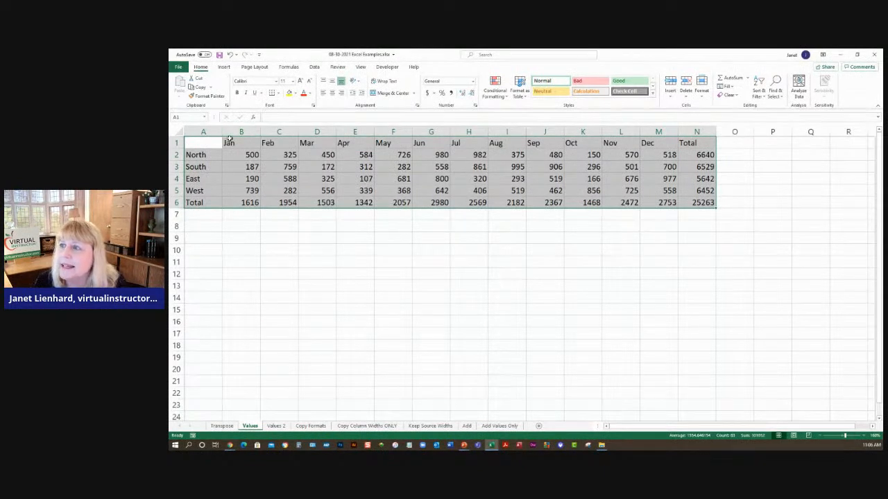
{"action": "key", "text": "ctrl+c"}
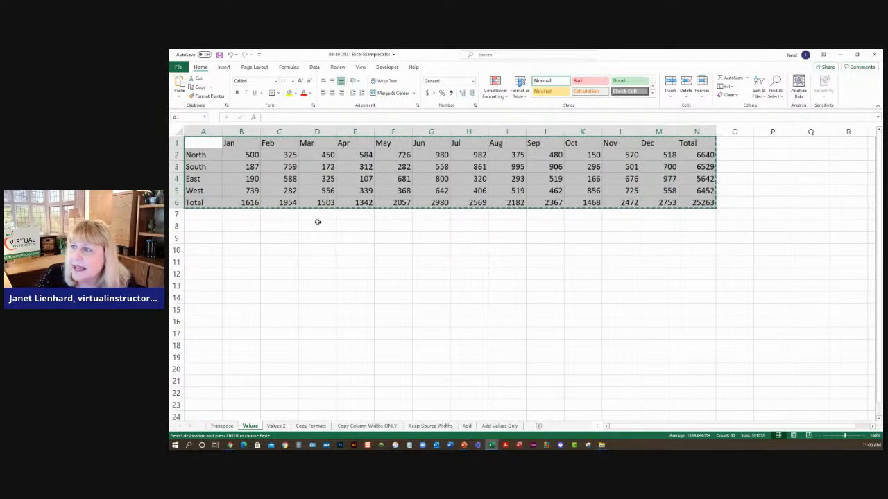
- Paste the copied table at cell F14 on the Values 2 sheet and inspect cell G15
{"action": "left_click", "coordinate": [281, 426]}
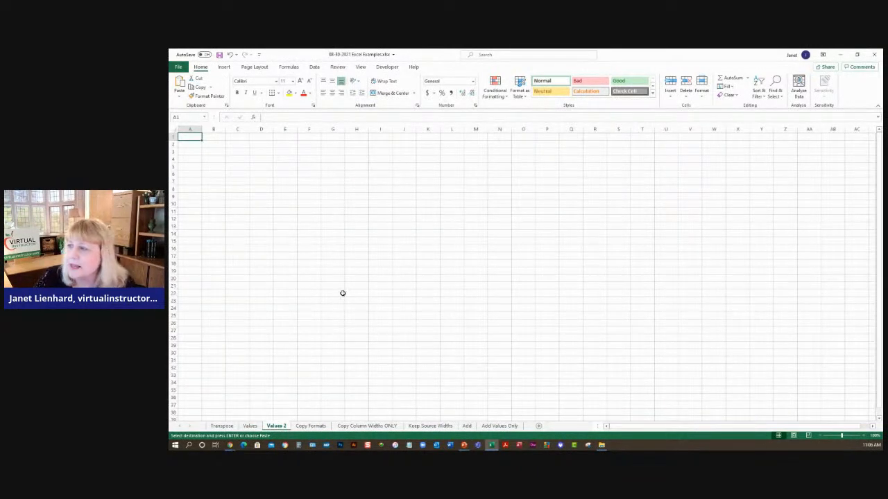
{"action": "left_click", "coordinate": [314, 234]}
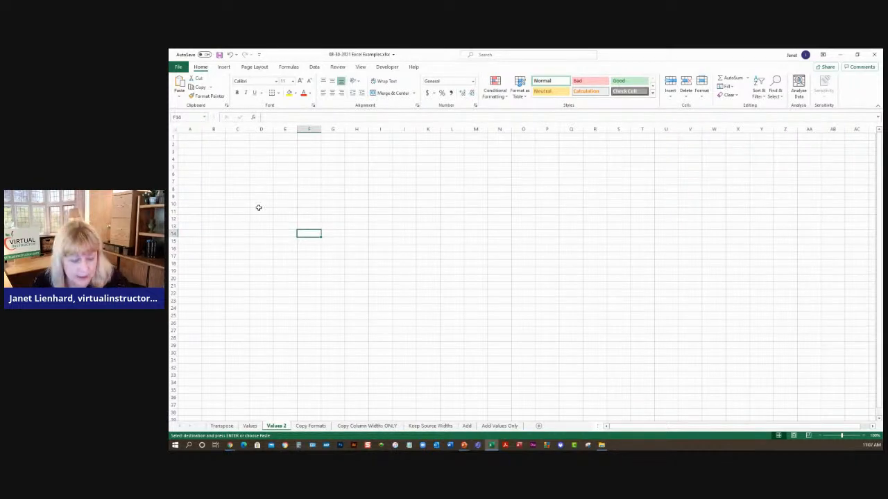
{"action": "key", "text": "ctrl+v"}
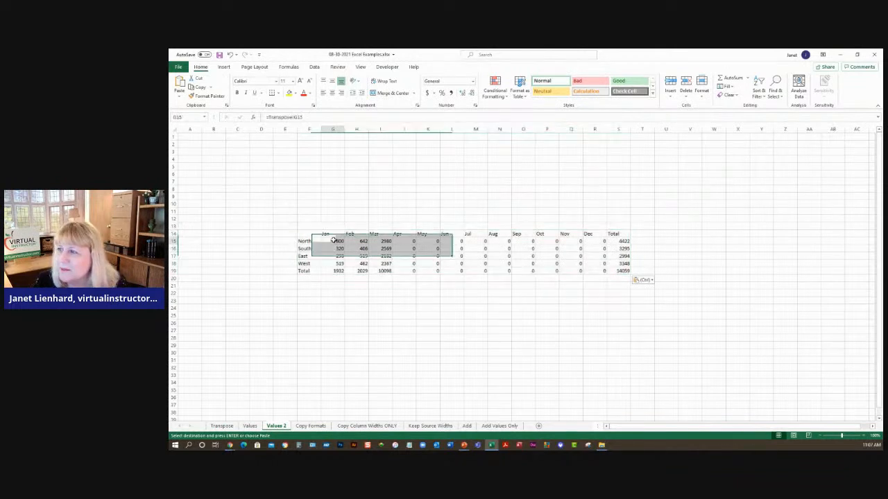
{"action": "left_click", "coordinate": [334, 240]}
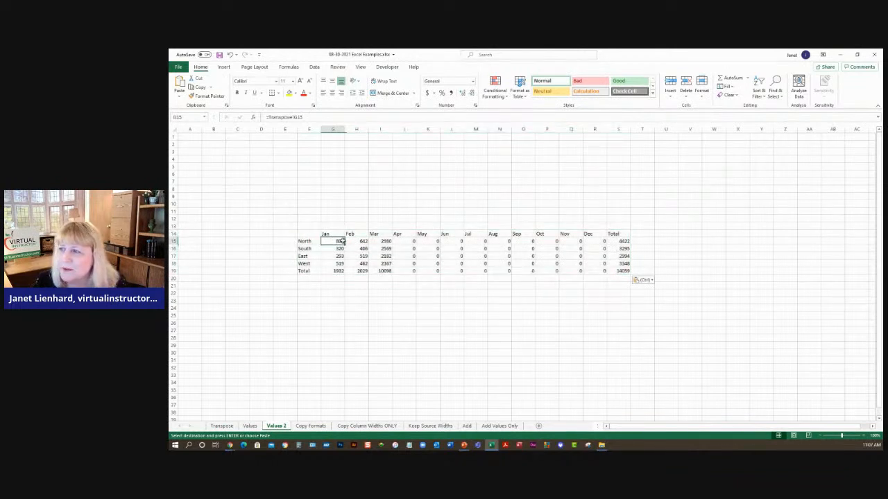
- Clear the pasted range F14:T20 on the Values 2 sheet
{"action": "left_click", "coordinate": [864, 436]}
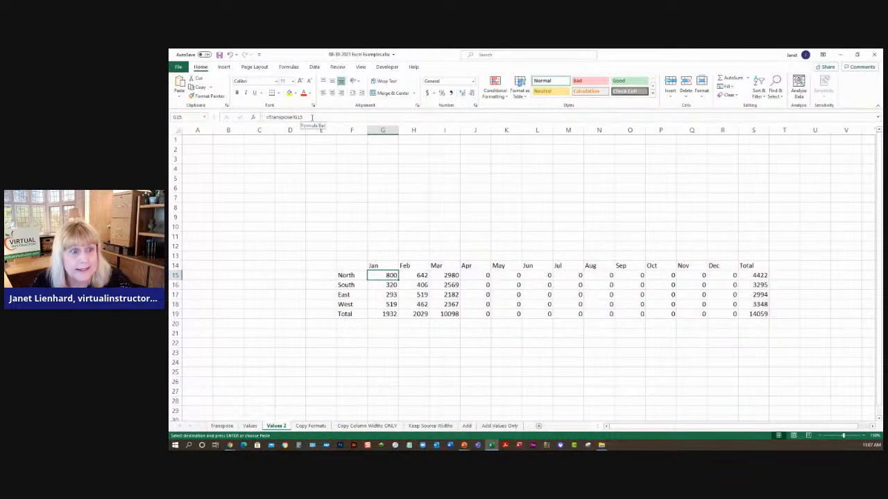
{"action": "left_click_drag", "start_coordinate": [345, 264], "coordinate": [771, 323]}
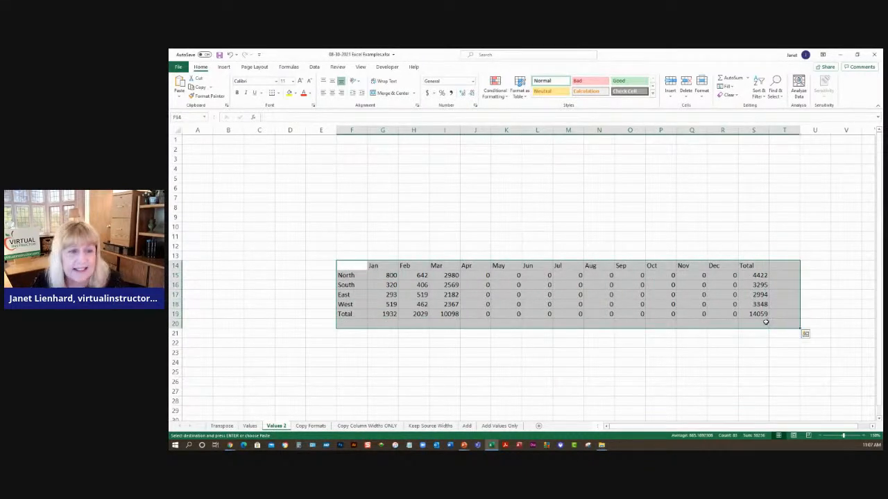
{"action": "key", "text": "Delete"}
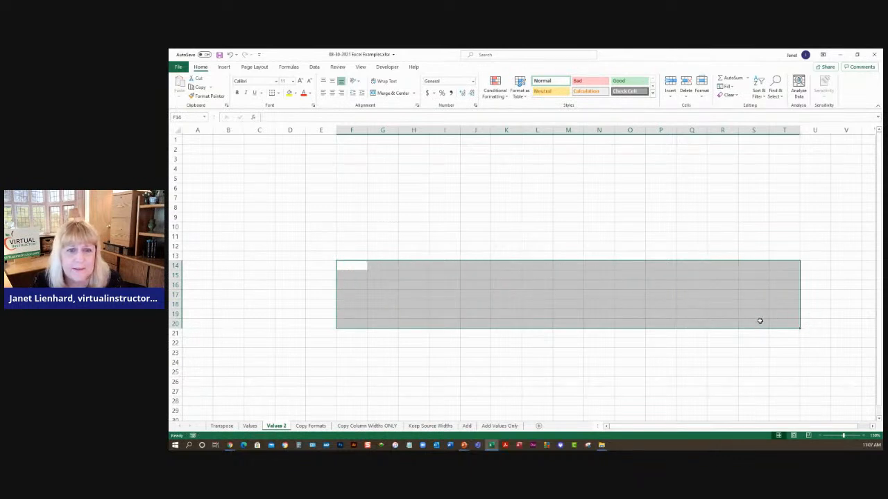
- Copy the table on the Values sheet again
{"action": "left_click", "coordinate": [352, 266]}
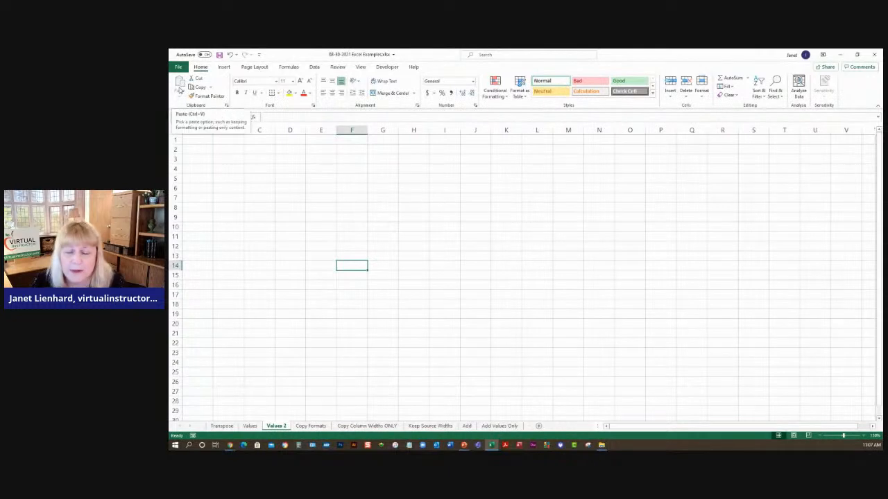
{"action": "left_click", "coordinate": [251, 427]}
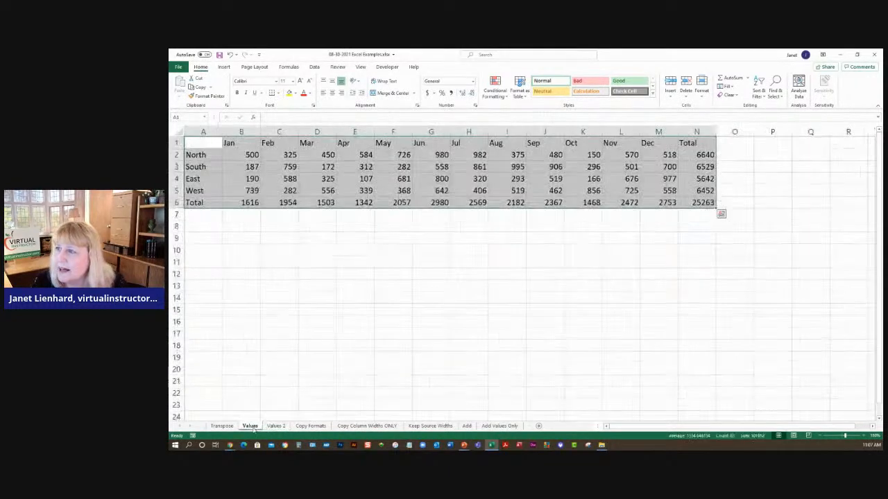
{"action": "left_click", "coordinate": [200, 87]}
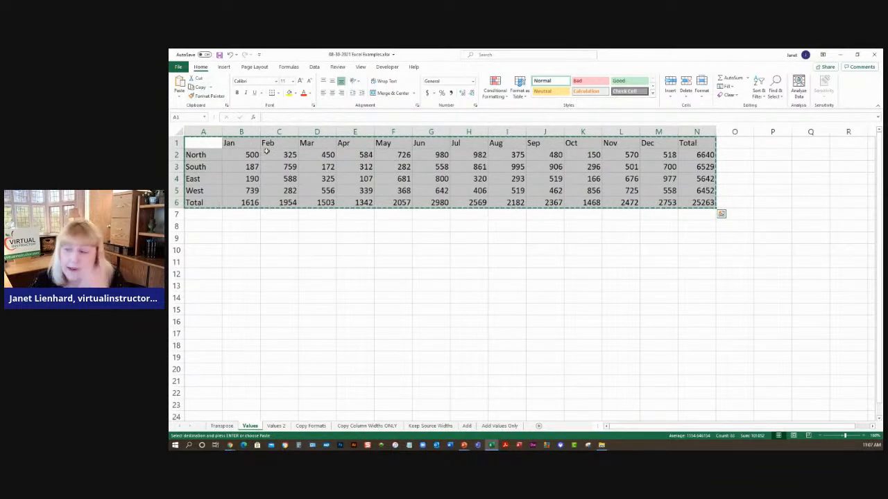
- Paste the table as values only at cell F14 on the Values 2 sheet
{"action": "left_click", "coordinate": [276, 425]}
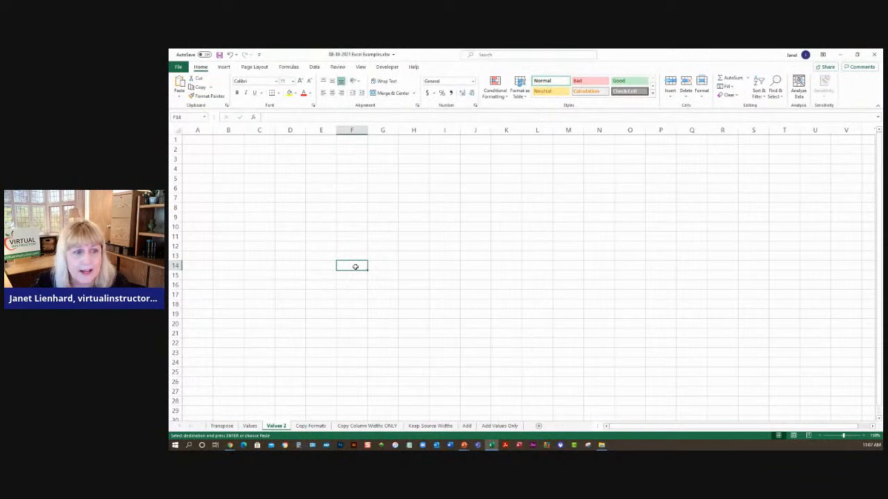
{"action": "left_click", "coordinate": [179, 98]}
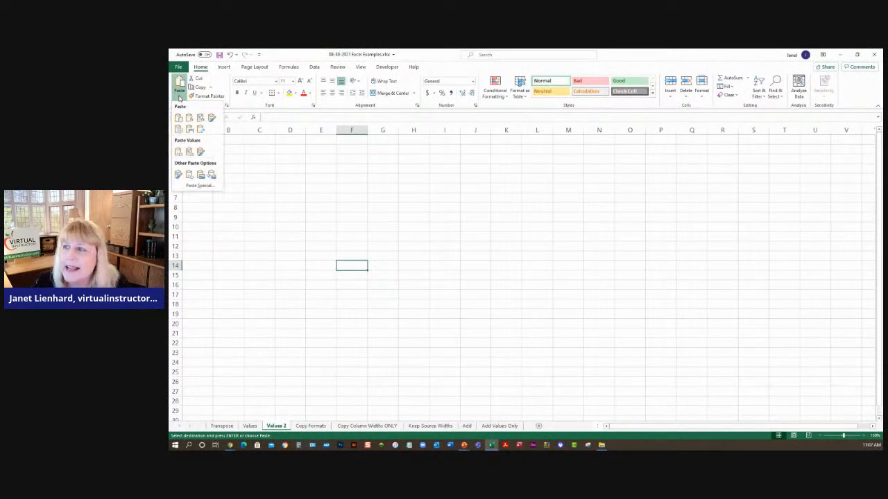
{"action": "left_click", "coordinate": [178, 153]}
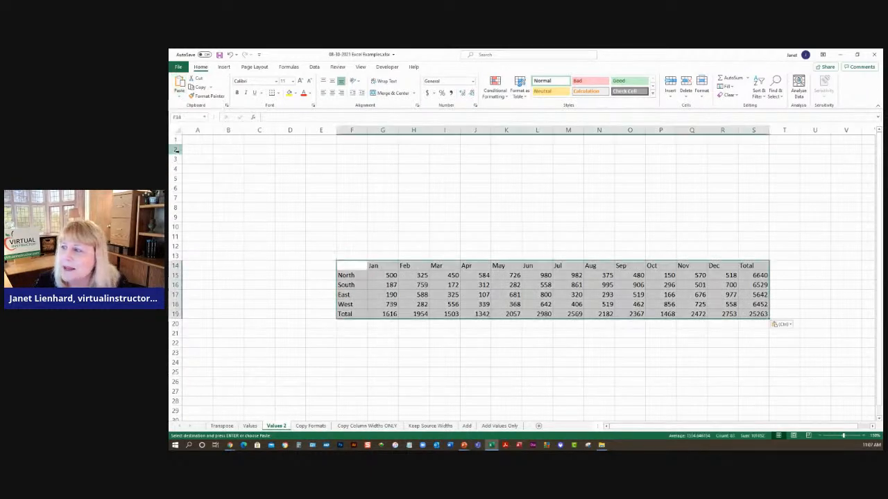
{"action": "left_click", "coordinate": [391, 275]}
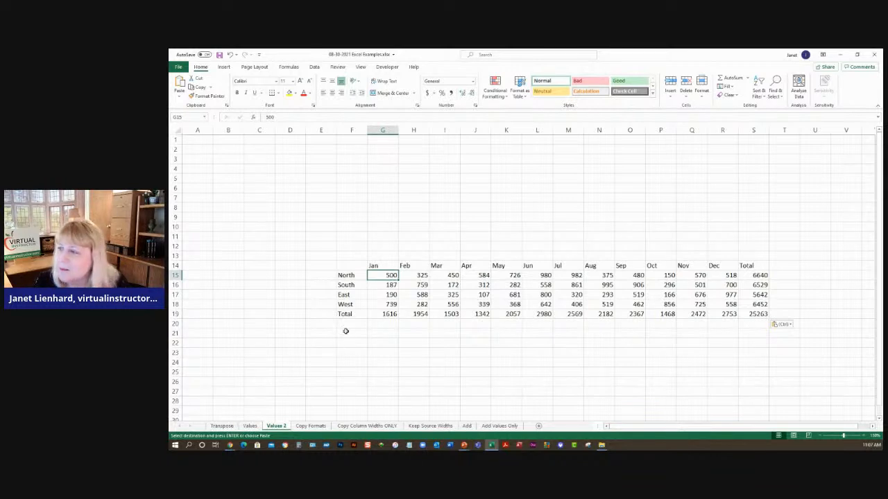
- Inspect the pasted values on the Values 2 sheet, then open the Copy Formats sheet and inspect its Southern Division table
{"action": "left_click", "coordinate": [385, 285]}
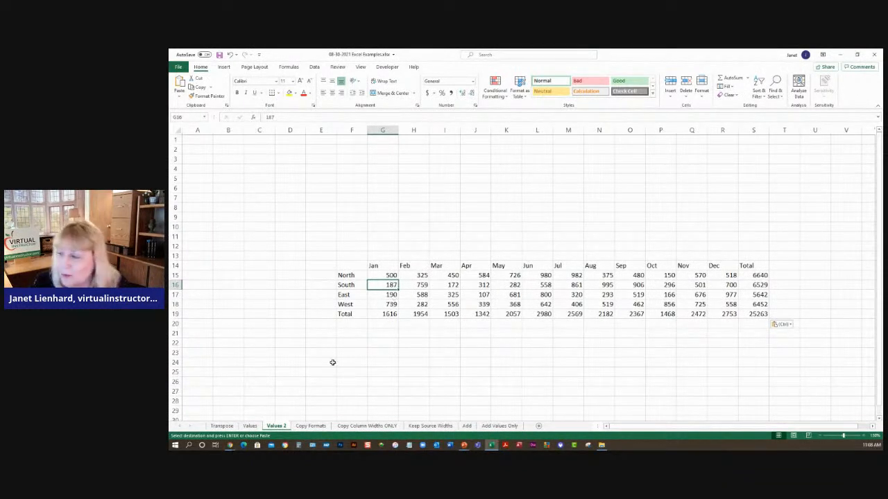
{"action": "left_click", "coordinate": [310, 426]}
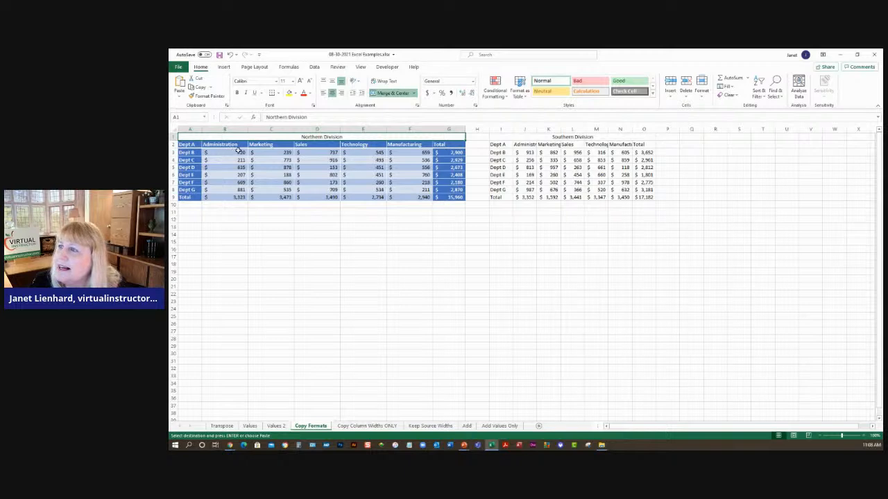
{"action": "left_click", "coordinate": [531, 153]}
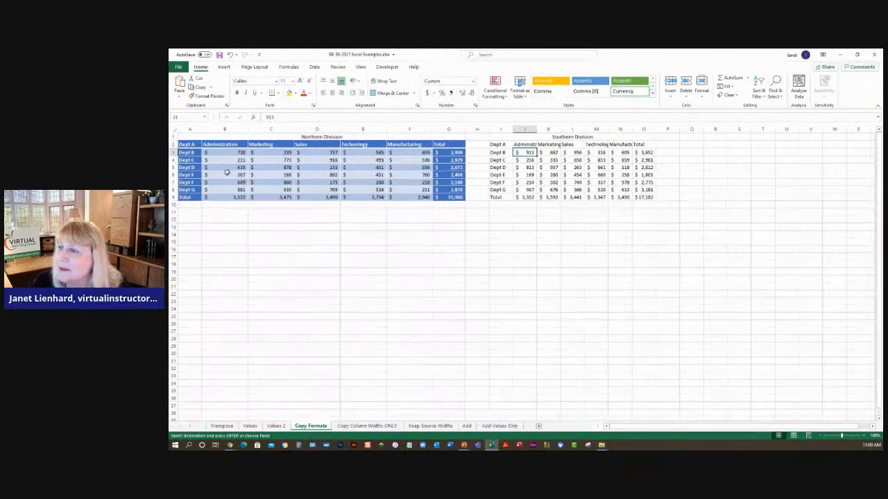
- Copy the Northern Division table and paste only its formatting onto the Southern Division table
{"action": "left_click_drag", "start_coordinate": [185, 143], "coordinate": [440, 197]}
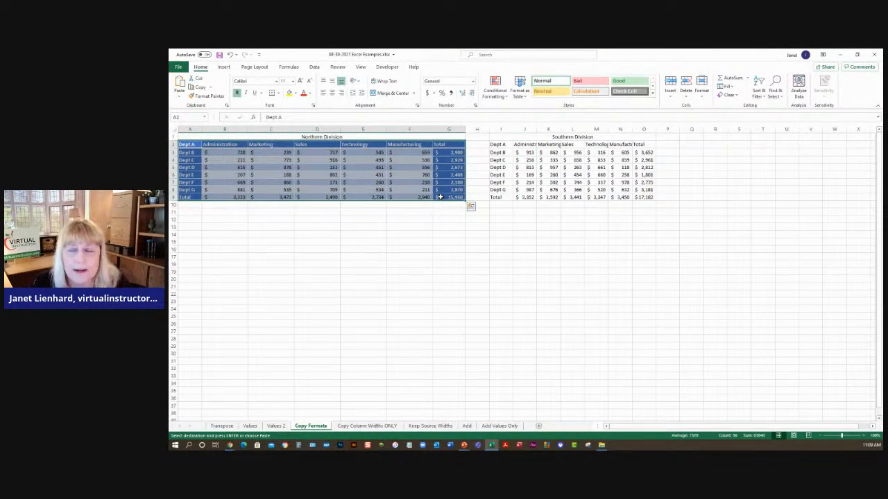
{"action": "left_click", "coordinate": [198, 88]}
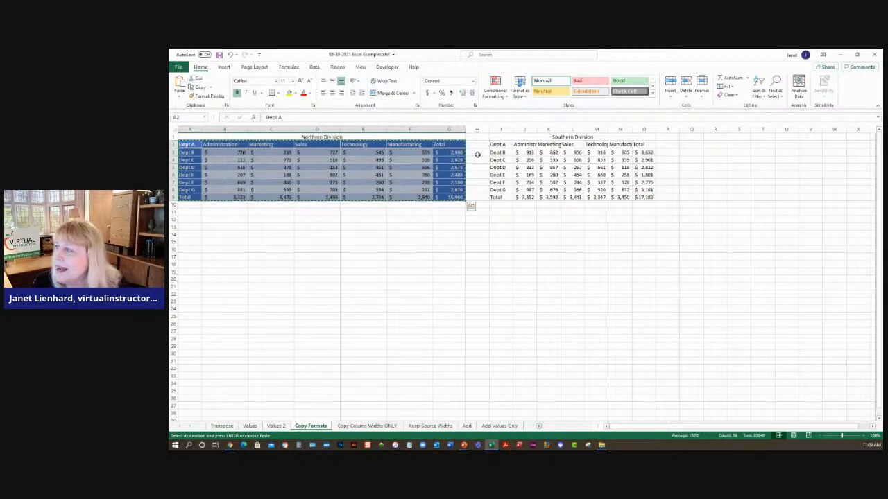
{"action": "left_click_drag", "start_coordinate": [494, 143], "coordinate": [645, 196]}
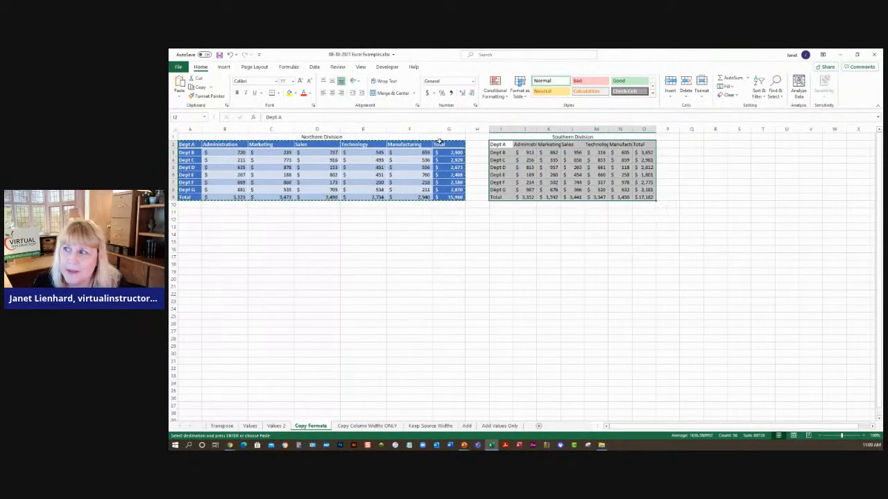
{"action": "left_click", "coordinate": [180, 97]}
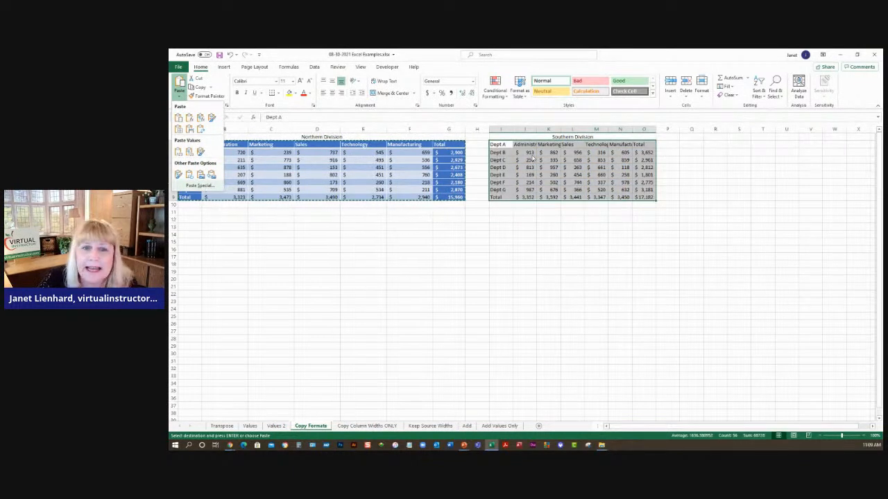
{"action": "left_click", "coordinate": [863, 436]}
{"action": "left_click", "coordinate": [863, 436]}
{"action": "left_click", "coordinate": [863, 437]}
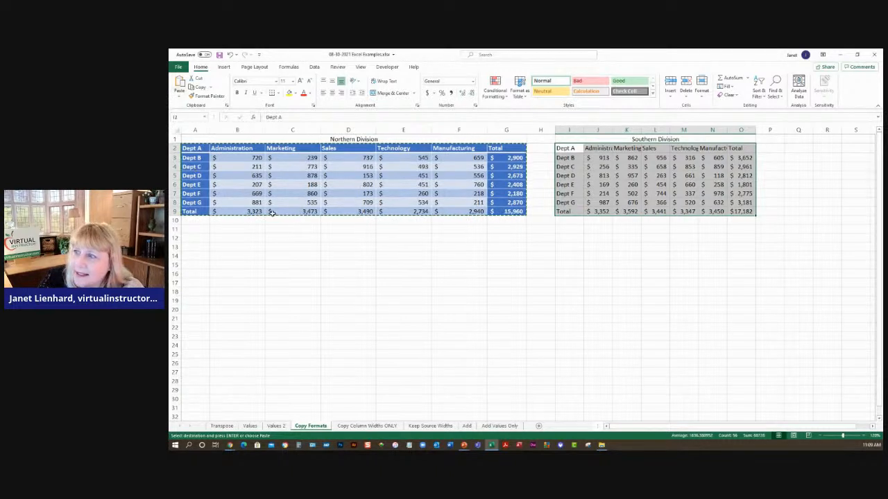
{"action": "left_click", "coordinate": [179, 98]}
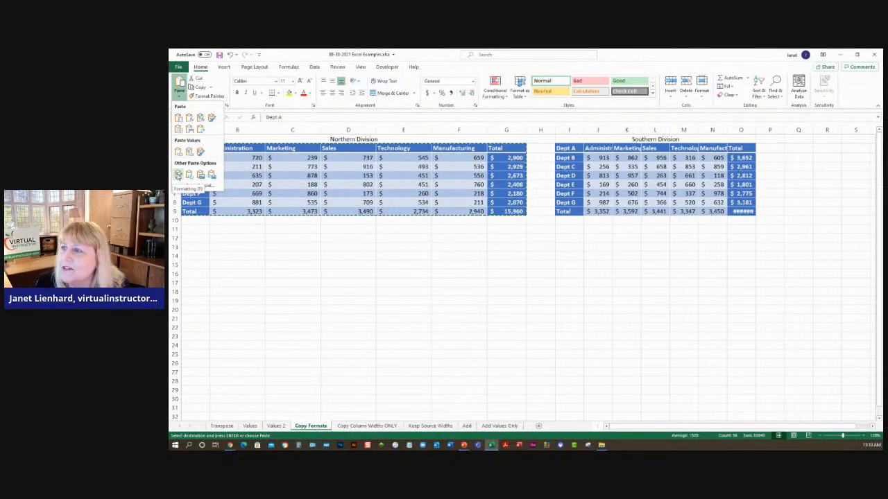
{"action": "left_click", "coordinate": [178, 175]}
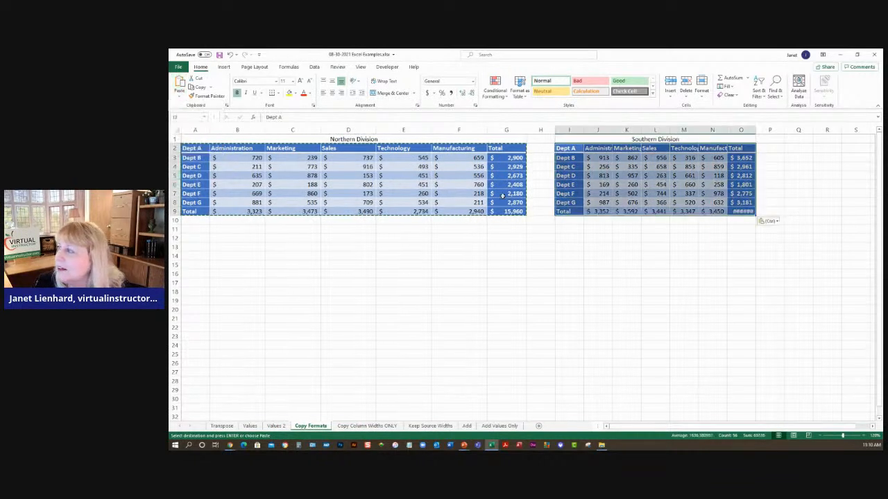
- Paste the copied Northern Division table over the Southern Division table keeping source column widths
{"action": "left_click", "coordinate": [643, 204]}
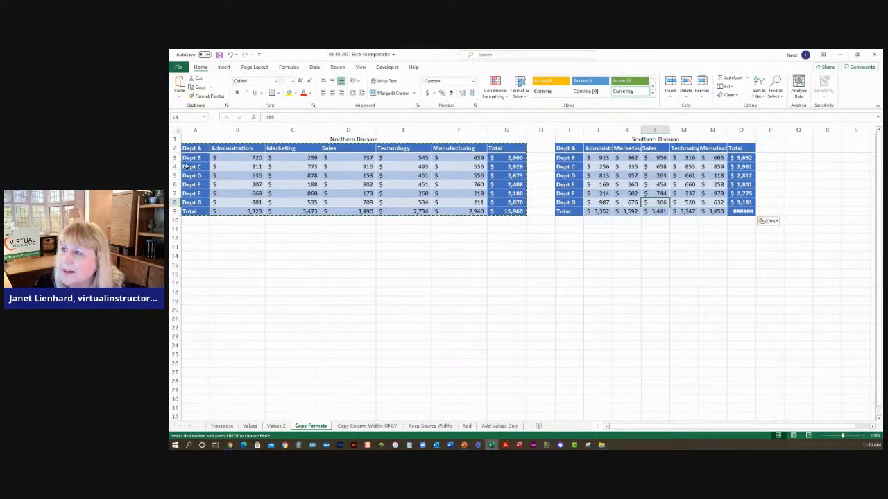
{"action": "left_click_drag", "start_coordinate": [559, 147], "coordinate": [740, 214]}
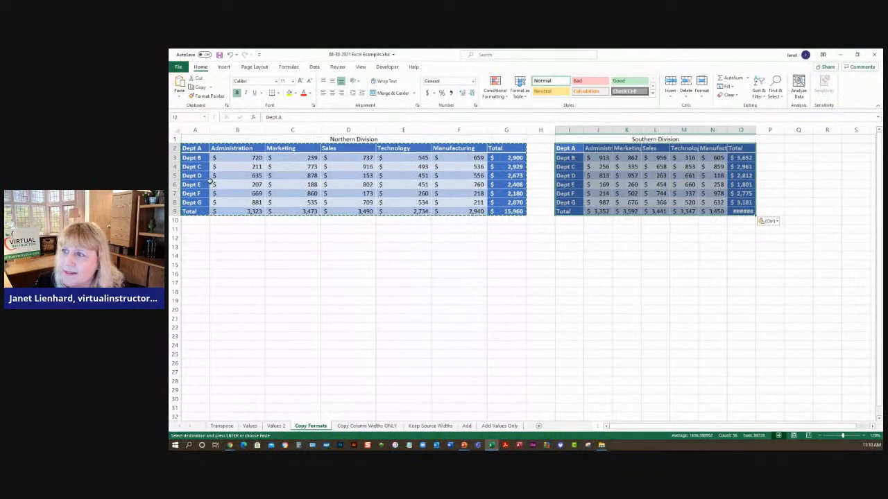
{"action": "left_click", "coordinate": [180, 98]}
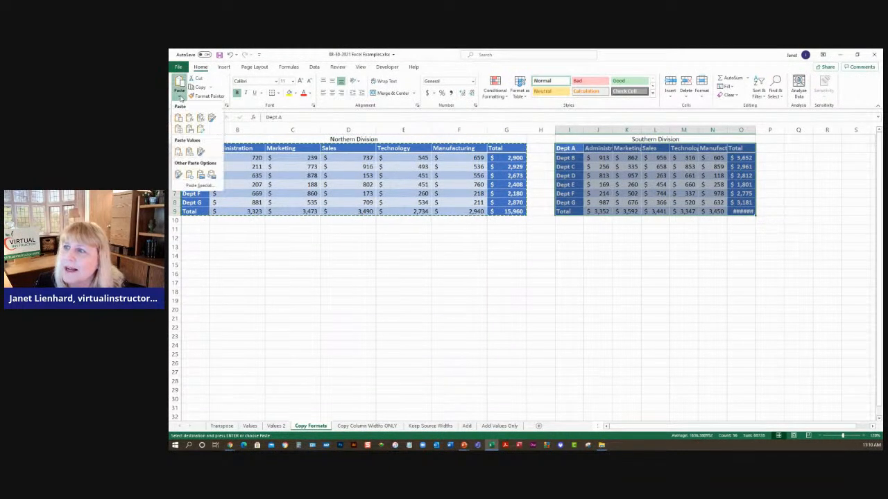
{"action": "left_click", "coordinate": [190, 131]}
{"action": "left_click", "coordinate": [588, 231]}
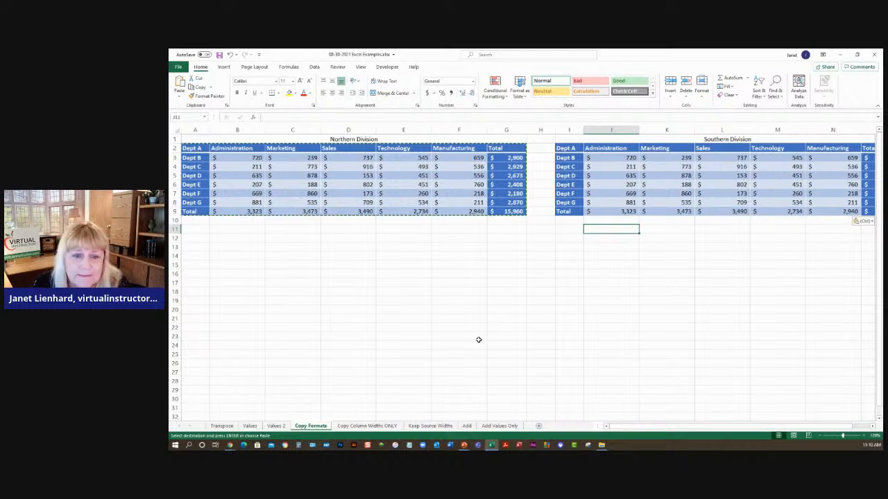
- Copy the Northern Division table on the Copy Column Widths ONLY sheet
{"action": "left_click", "coordinate": [358, 427]}
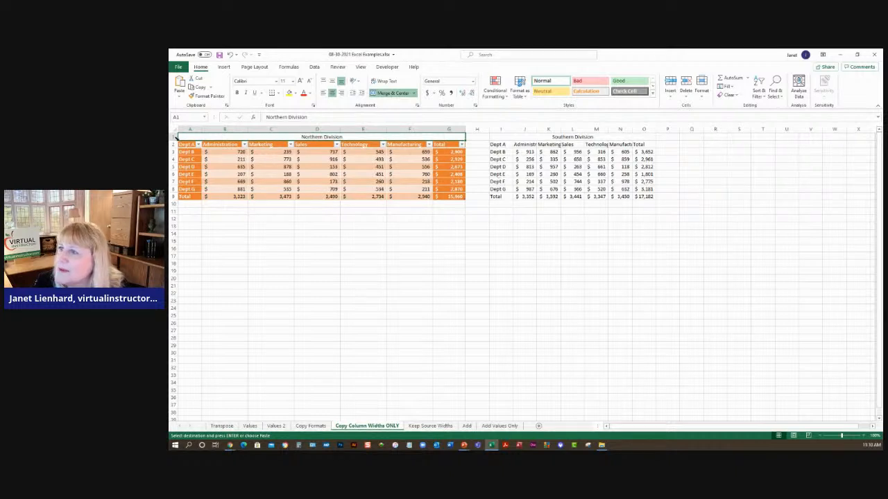
{"action": "left_click_drag", "start_coordinate": [189, 143], "coordinate": [440, 196]}
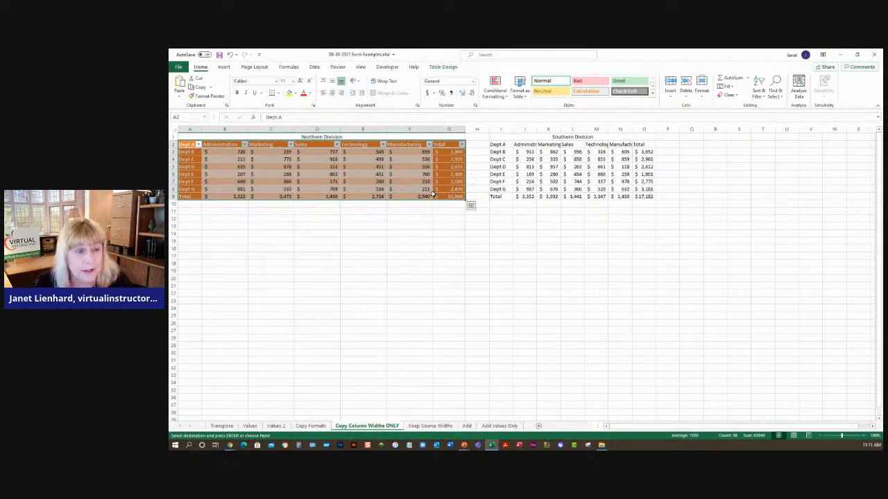
{"action": "key", "text": "ctrl+c"}
- Try to paste the copied formatting onto the Southern Division table
{"action": "left_click_drag", "start_coordinate": [501, 145], "coordinate": [644, 196]}
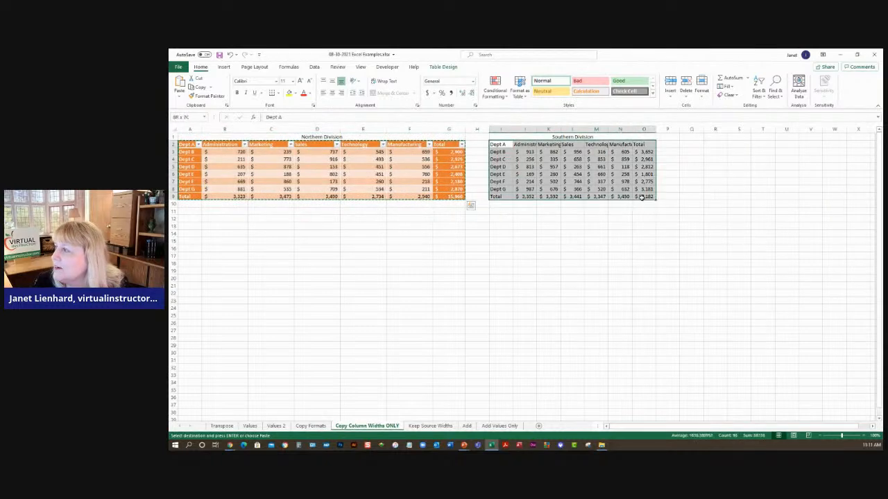
{"action": "left_click", "coordinate": [180, 97]}
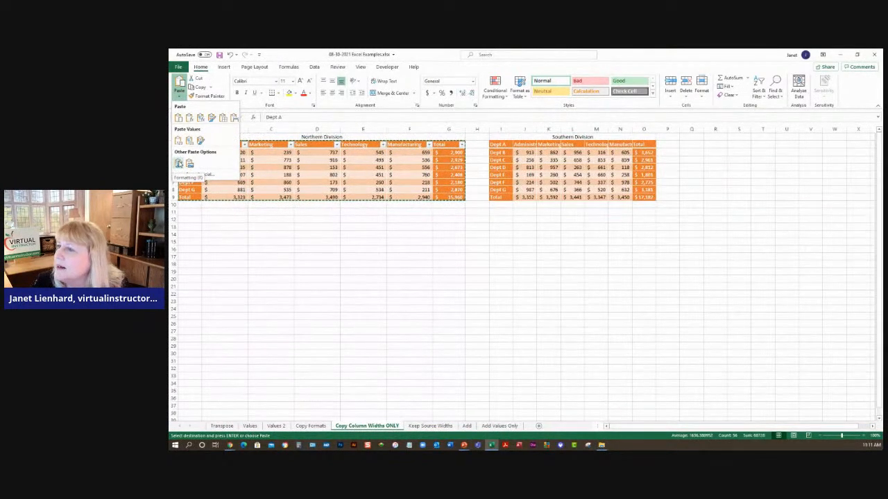
{"action": "left_click", "coordinate": [180, 164]}
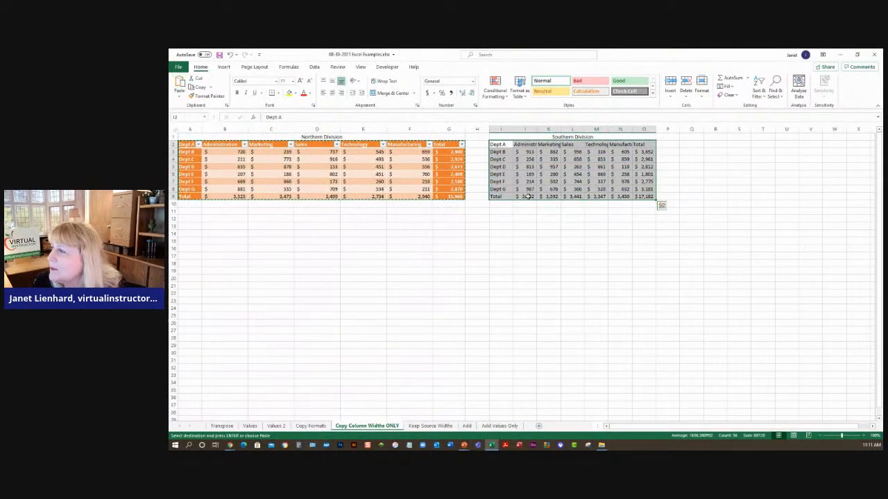
- Paste Special only the column widths of the copied table onto the Southern Division table
{"action": "left_click", "coordinate": [363, 174]}
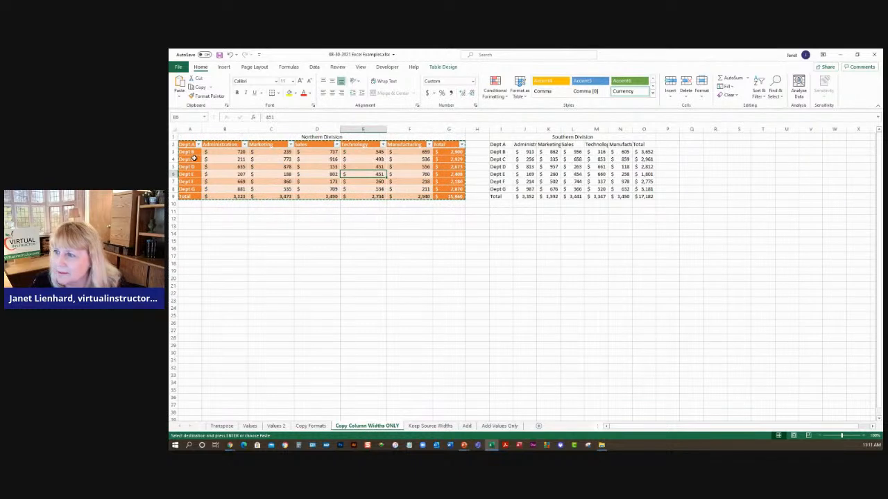
{"action": "left_click_drag", "start_coordinate": [501, 145], "coordinate": [649, 197]}
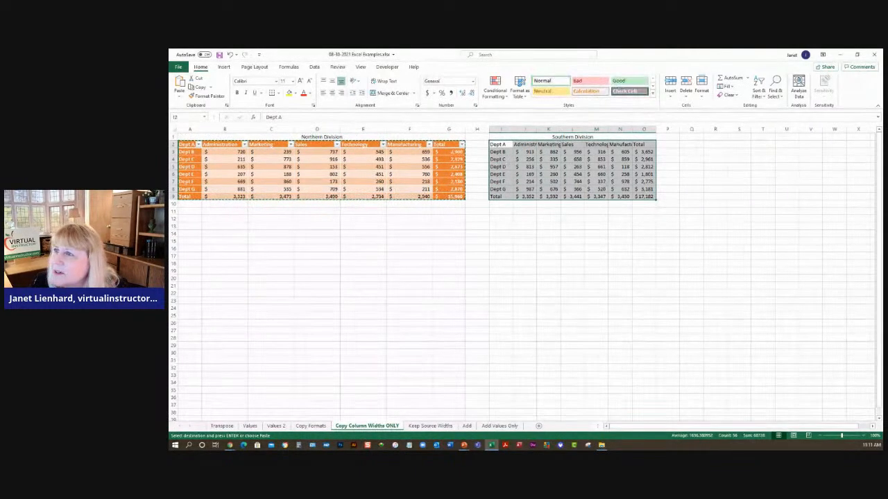
{"action": "left_click", "coordinate": [180, 97]}
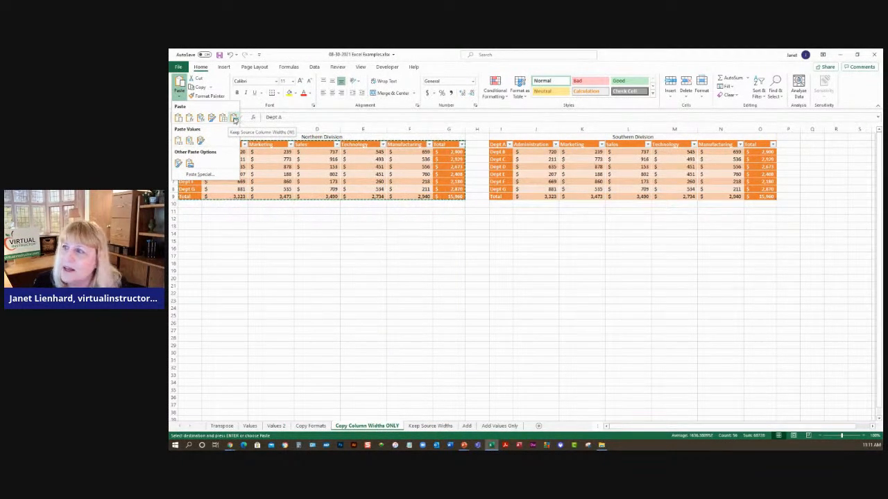
{"action": "left_click", "coordinate": [211, 175]}
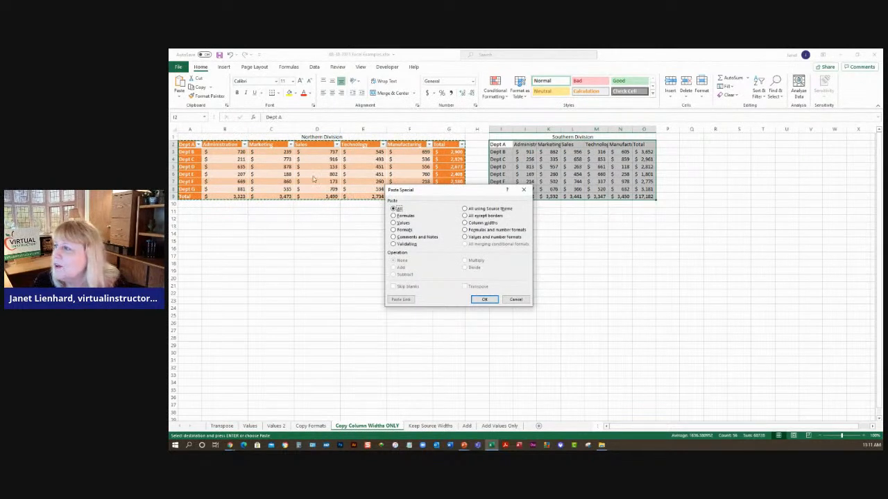
{"action": "left_click", "coordinate": [465, 224]}
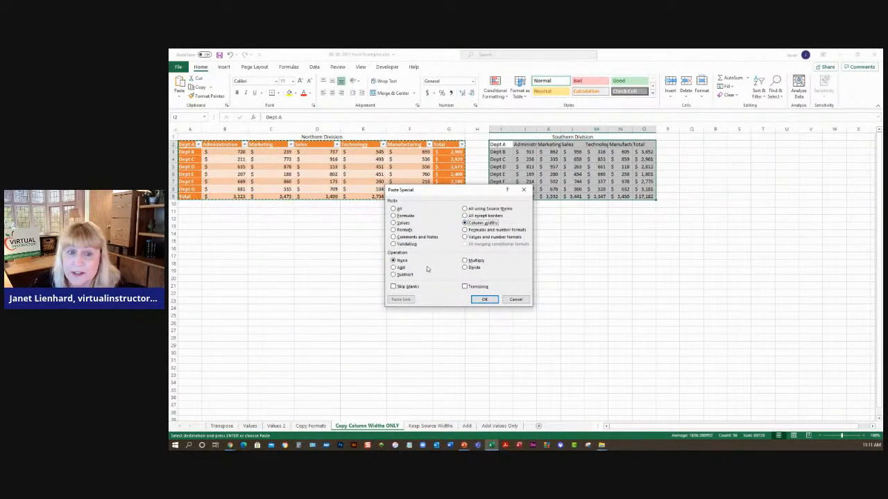
{"action": "left_click", "coordinate": [485, 299]}
{"action": "left_click", "coordinate": [610, 265]}
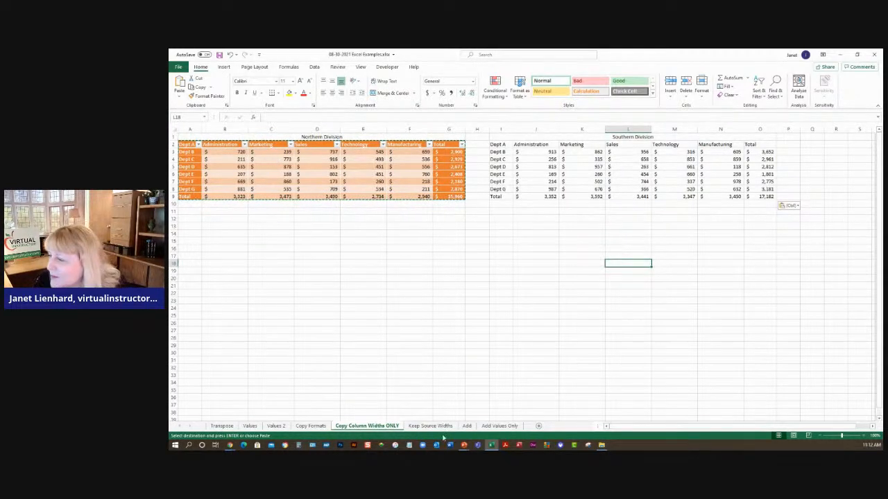
- On the Add sheet, copy the North values and Paste Special them onto the South values with the Add operation
{"action": "left_click", "coordinate": [467, 425]}
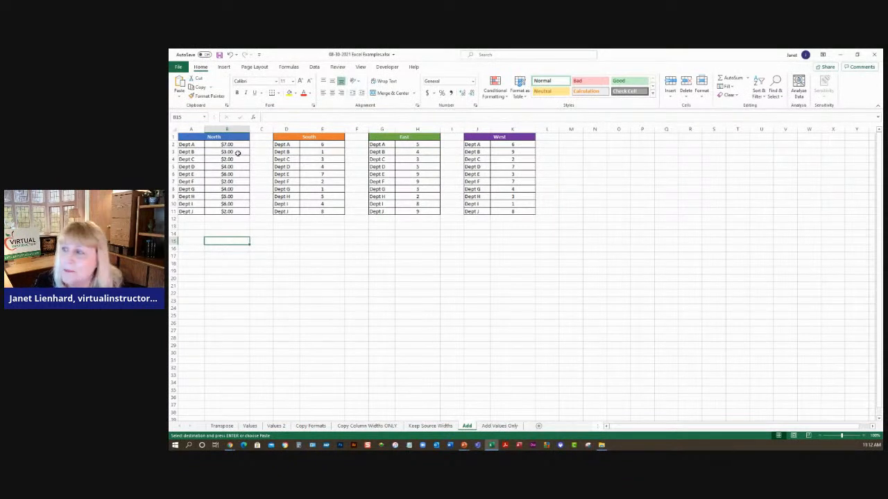
{"action": "left_click_drag", "start_coordinate": [231, 144], "coordinate": [229, 211]}
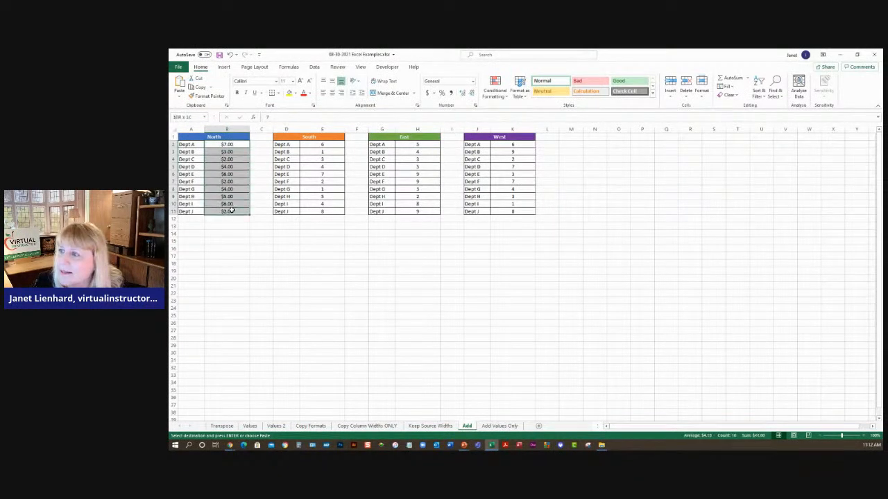
{"action": "left_click", "coordinate": [200, 87]}
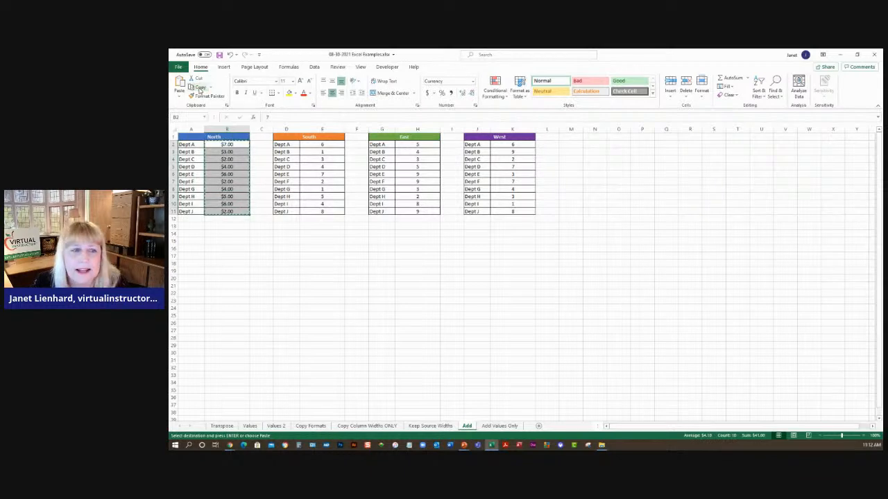
{"action": "left_click_drag", "start_coordinate": [321, 143], "coordinate": [323, 212]}
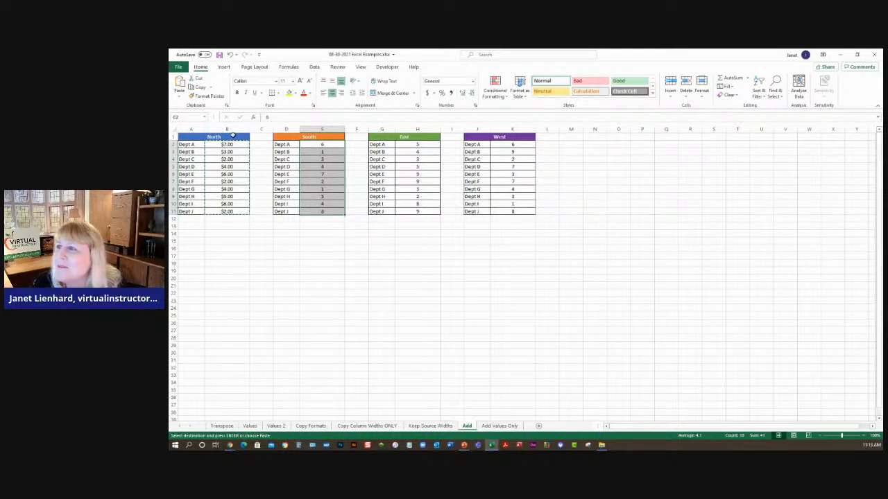
{"action": "left_click", "coordinate": [179, 94]}
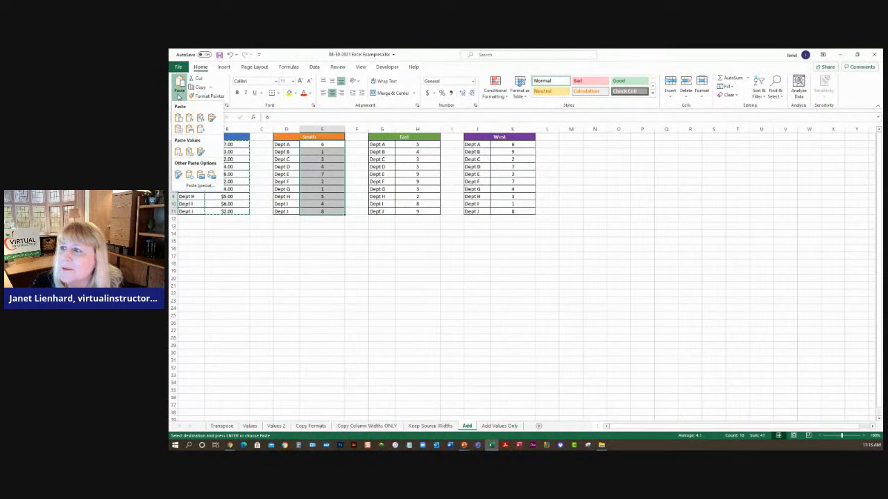
{"action": "left_click", "coordinate": [197, 185]}
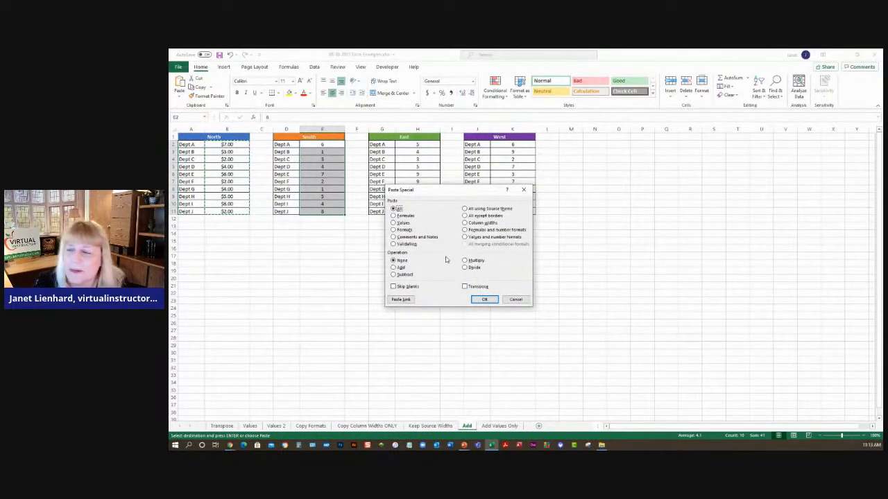
{"action": "left_click", "coordinate": [394, 267]}
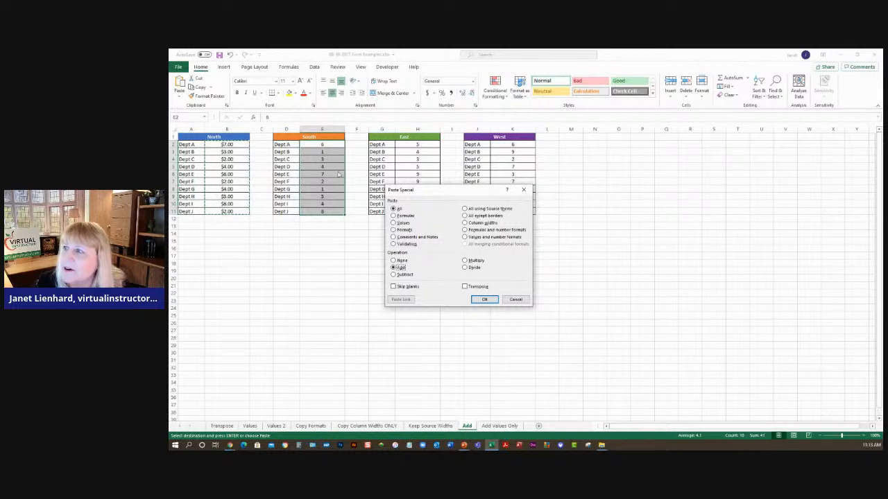
{"action": "left_click", "coordinate": [482, 299]}
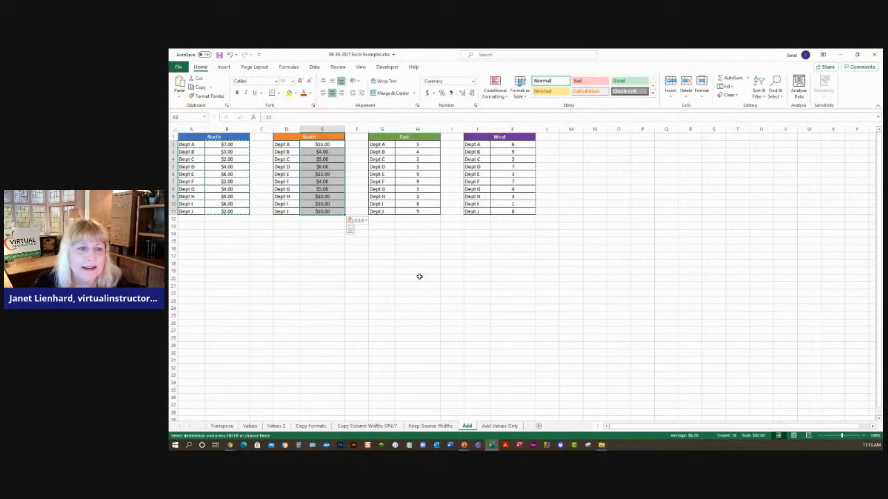
- On the Add Values Only sheet, Paste Special the North values onto the South values using Values and the Add operation
{"action": "left_click", "coordinate": [499, 426]}
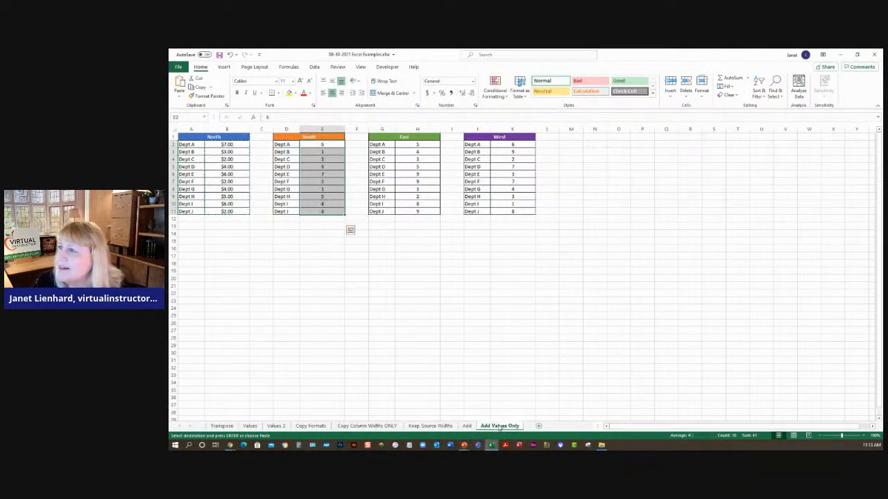
{"action": "left_click_drag", "start_coordinate": [231, 144], "coordinate": [232, 208]}
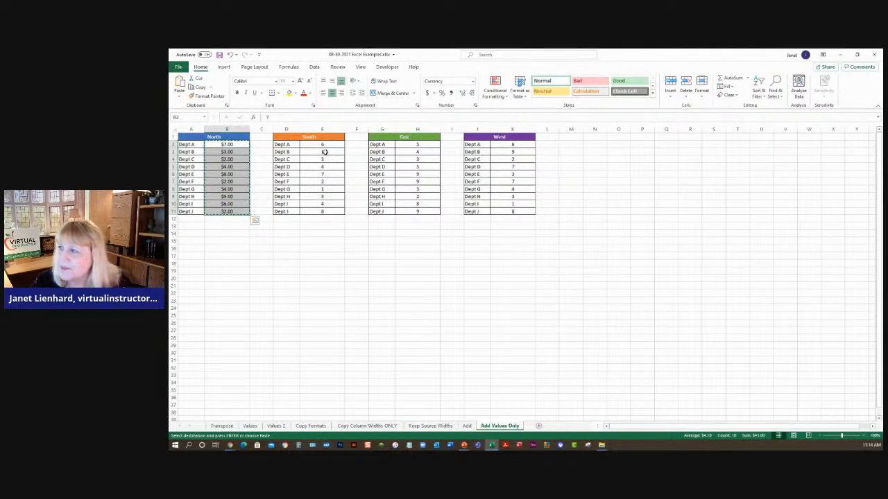
{"action": "left_click_drag", "start_coordinate": [328, 145], "coordinate": [332, 209]}
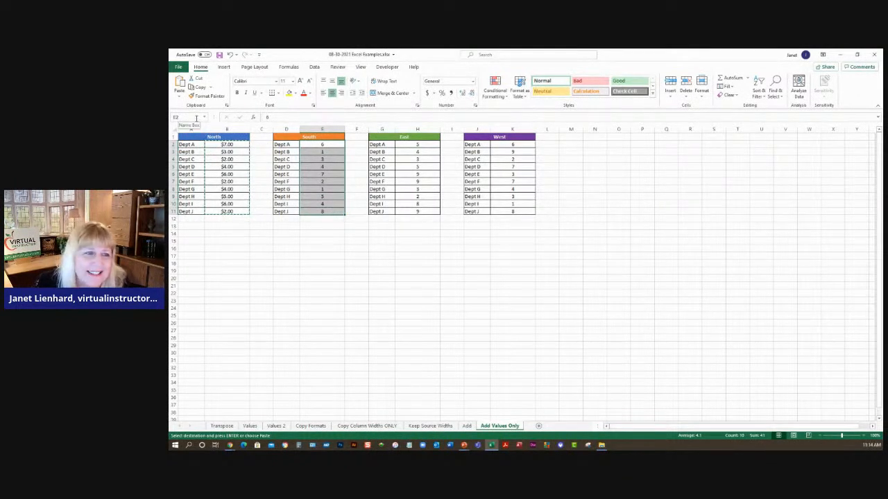
{"action": "left_click", "coordinate": [181, 100]}
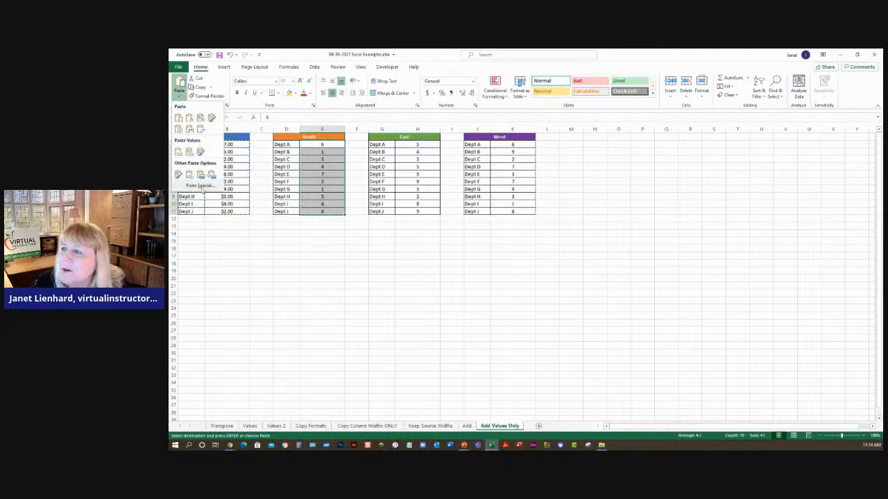
{"action": "left_click", "coordinate": [199, 186]}
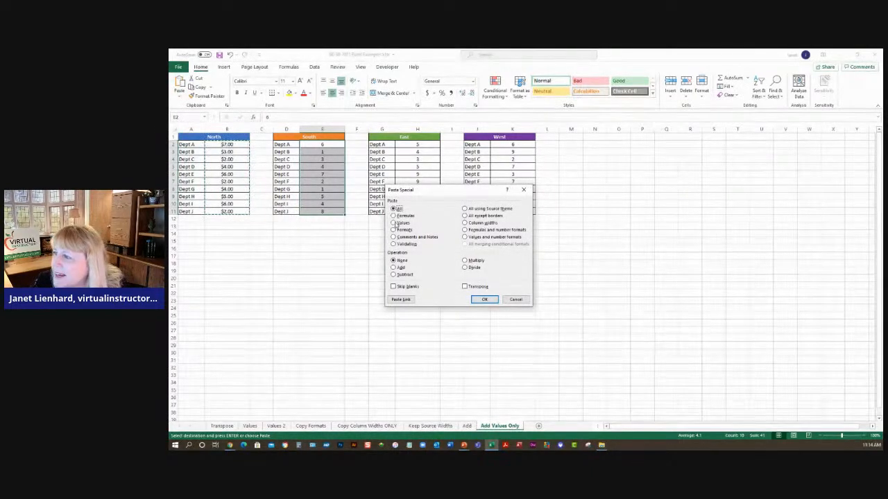
{"action": "left_click", "coordinate": [394, 223]}
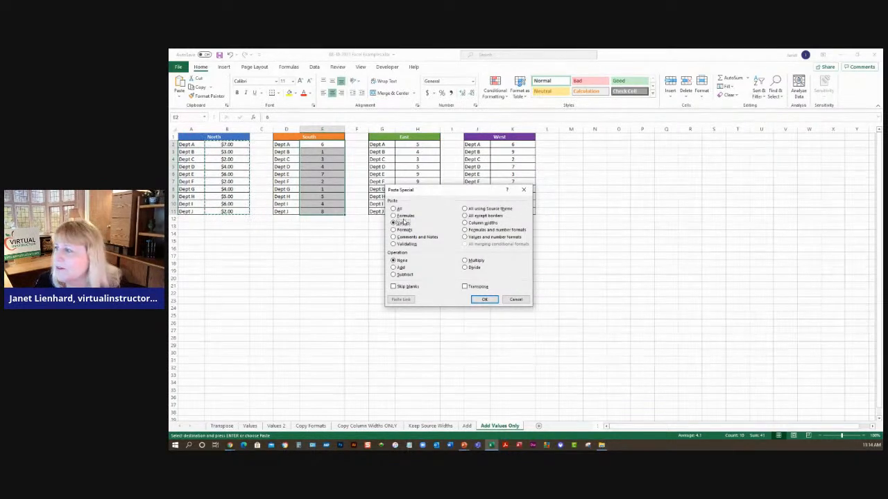
{"action": "left_click", "coordinate": [400, 268]}
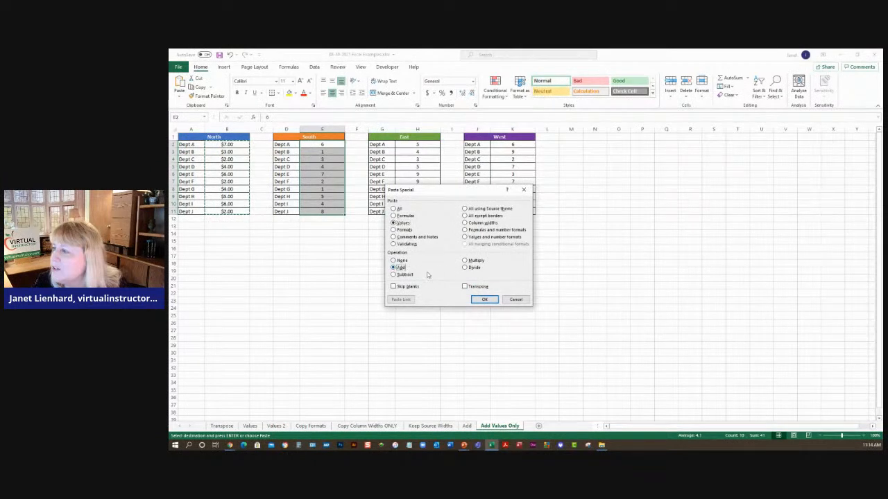
{"action": "left_click", "coordinate": [484, 299]}
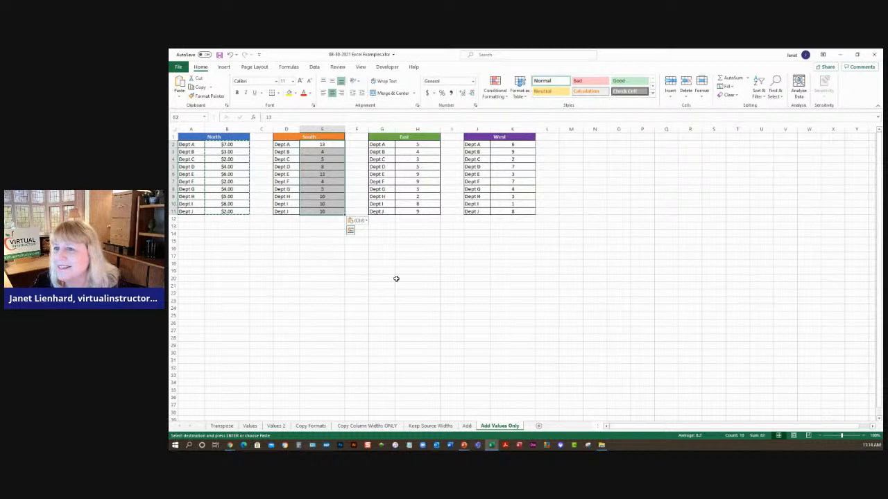
{"action": "left_click", "coordinate": [302, 240]}
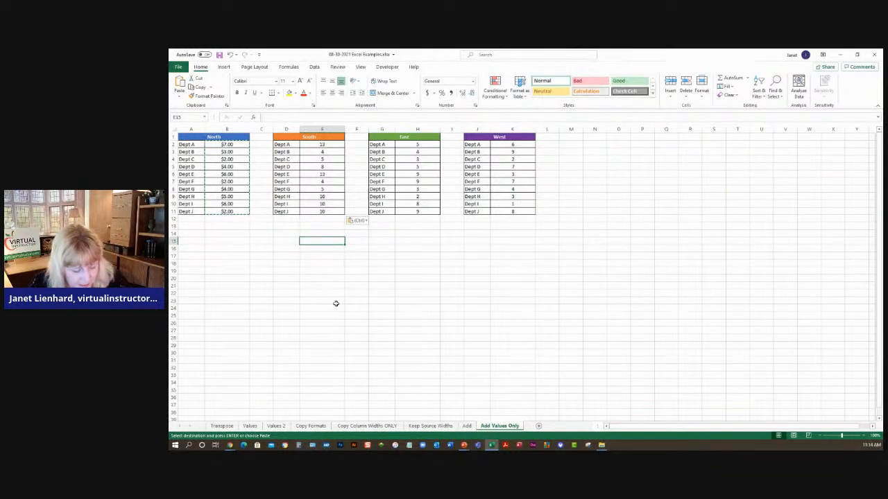
- Switch to the Google Sheets spreadsheet and clear the transposed table on the Transpose sheet
{"action": "key", "text": "alt+Tab"}
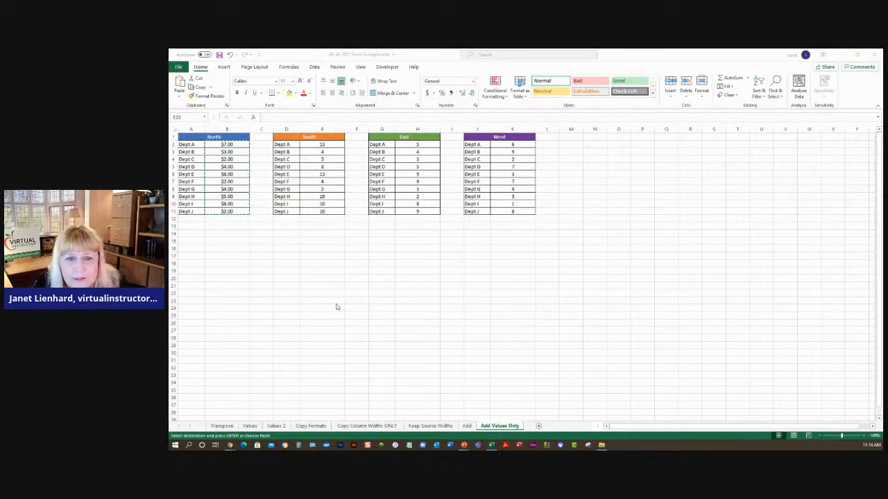
{"action": "key", "text": "alt+Tab"}
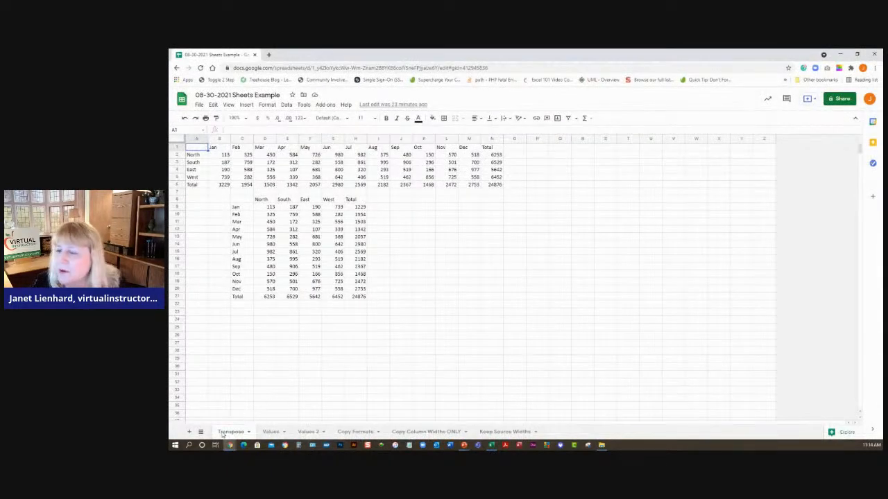
{"action": "left_click_drag", "start_coordinate": [242, 201], "coordinate": [383, 311]}
{"action": "key", "text": "Delete"}
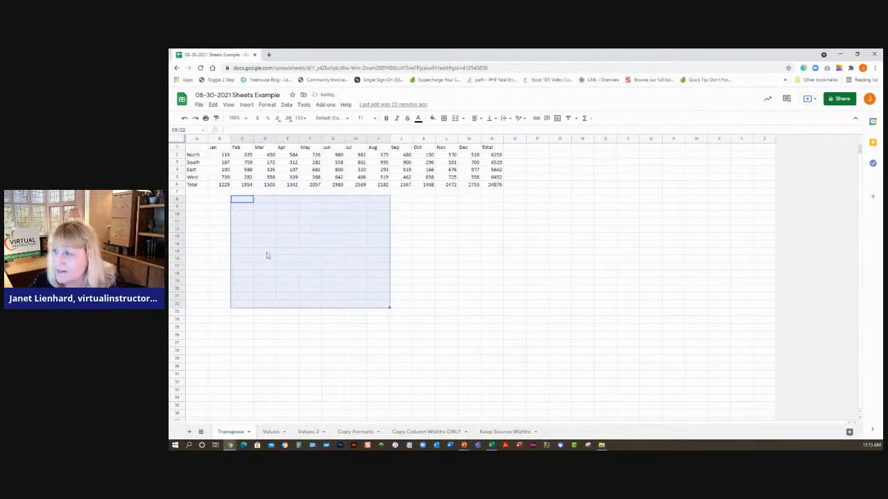
{"action": "left_click", "coordinate": [248, 236]}
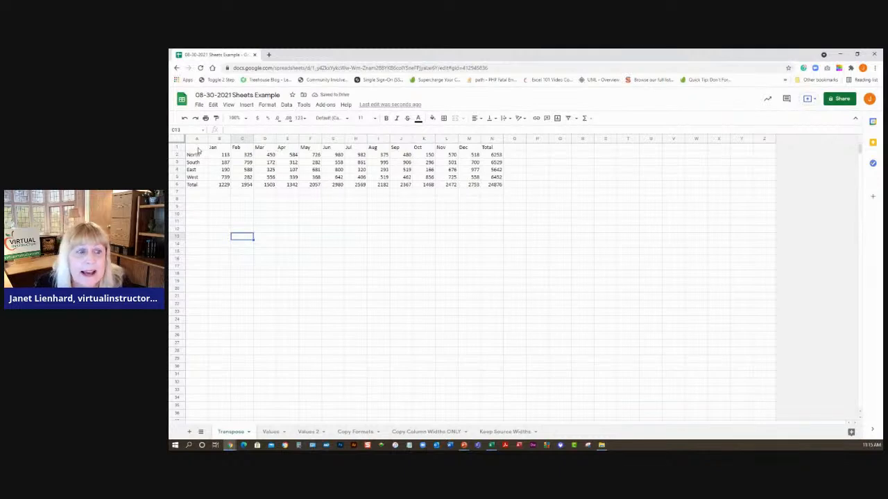
- Copy the monthly region table and paste it transposed starting at cell D10
{"action": "left_click_drag", "start_coordinate": [200, 150], "coordinate": [492, 186]}
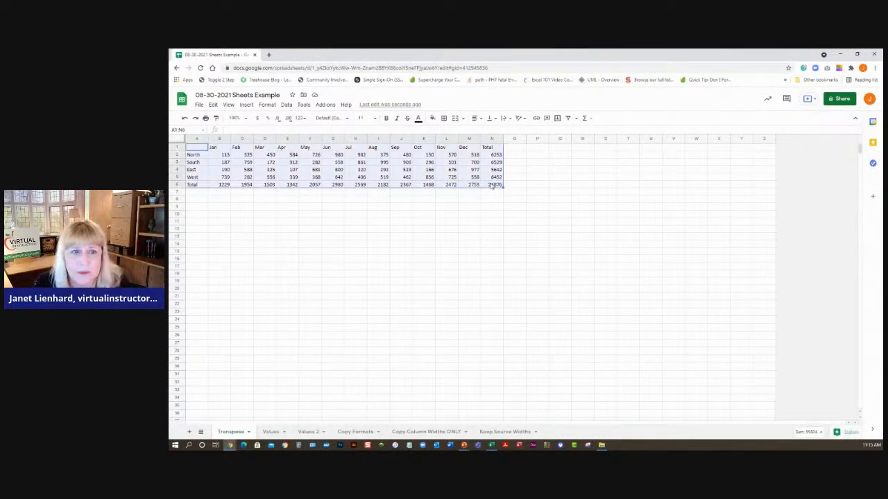
{"action": "key", "text": "ctrl+c"}
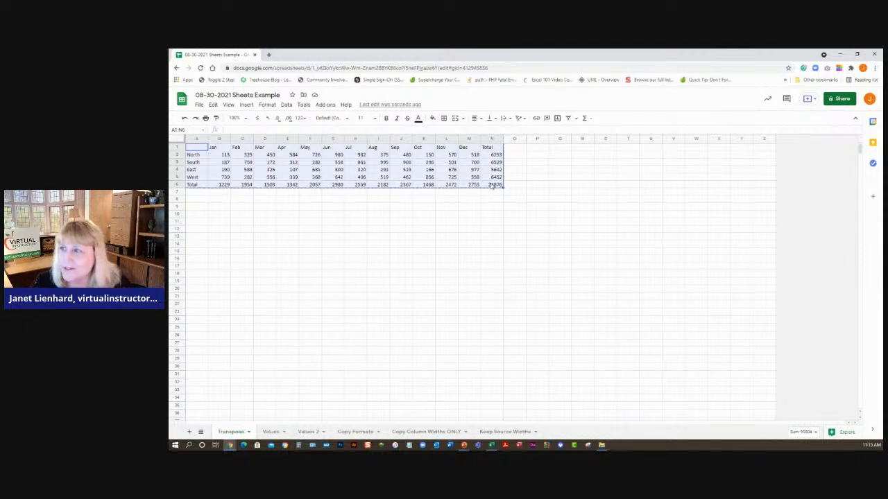
{"action": "left_click", "coordinate": [265, 216]}
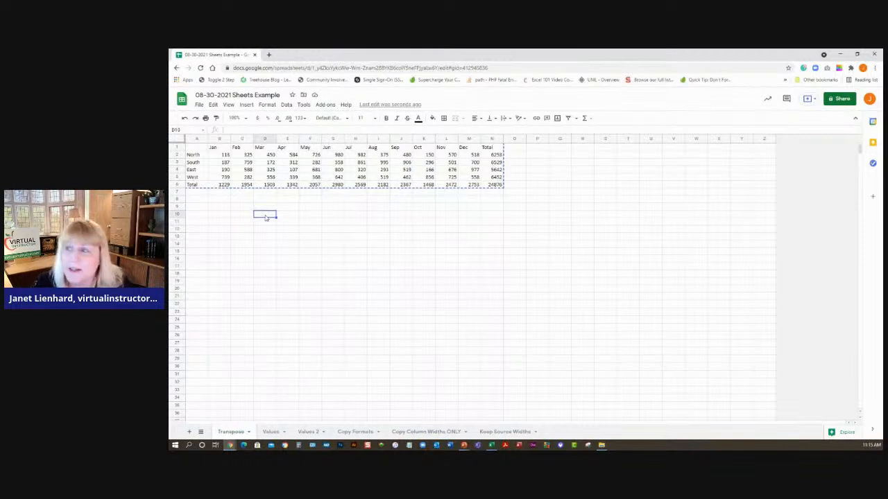
{"action": "left_click", "coordinate": [213, 105]}
{"action": "mouse_move", "coordinate": [228, 188]}
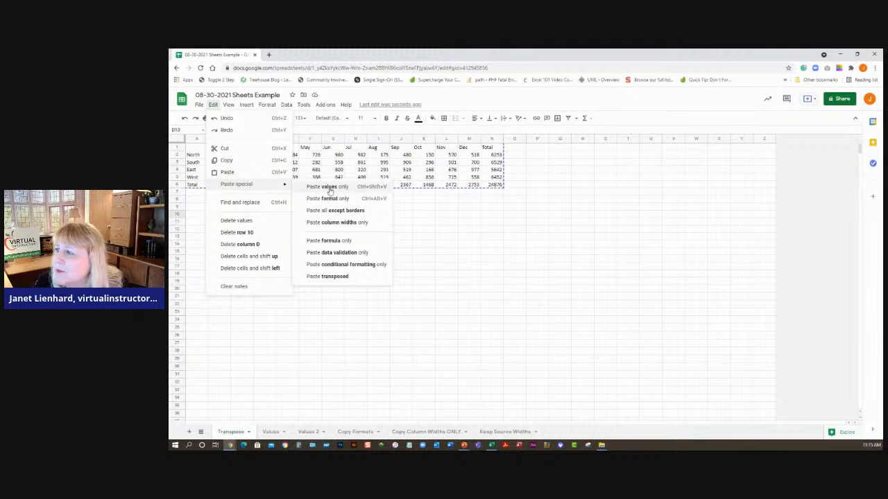
{"action": "left_click", "coordinate": [340, 277]}
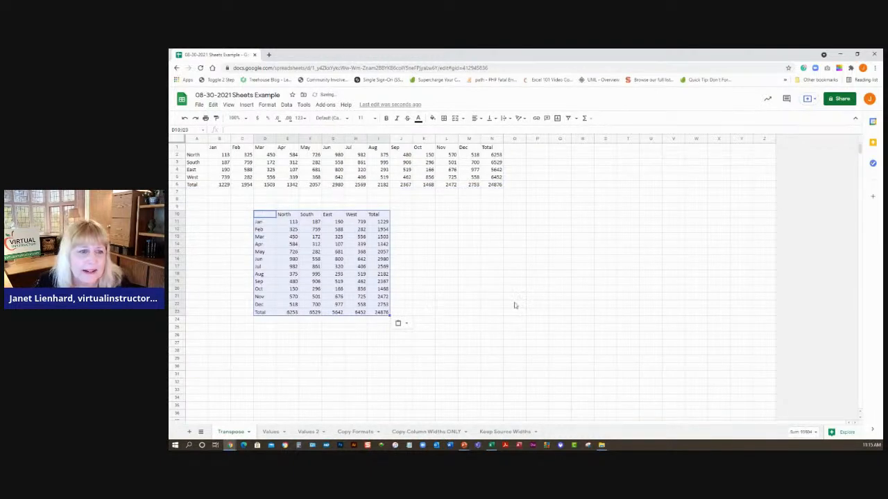
{"action": "left_click", "coordinate": [515, 299]}
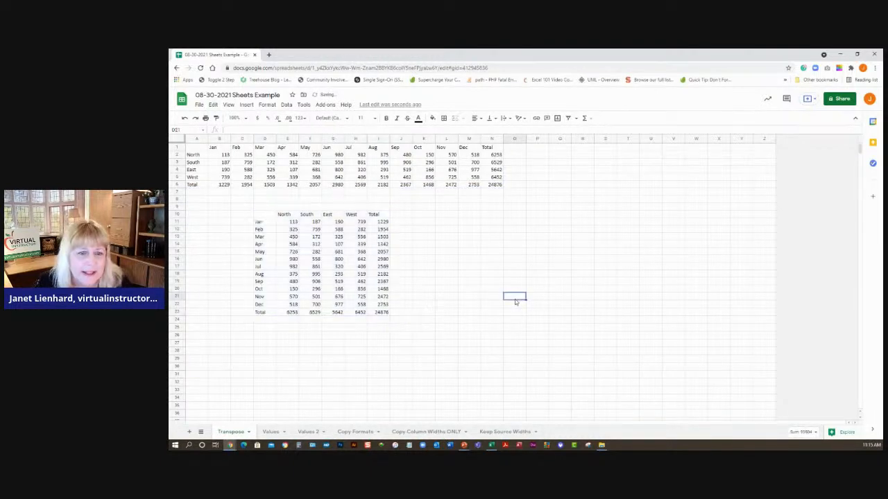
- Copy the table on the Values sheet and paste values only at cell E15 on the Values 2 sheet
{"action": "left_click", "coordinate": [271, 433]}
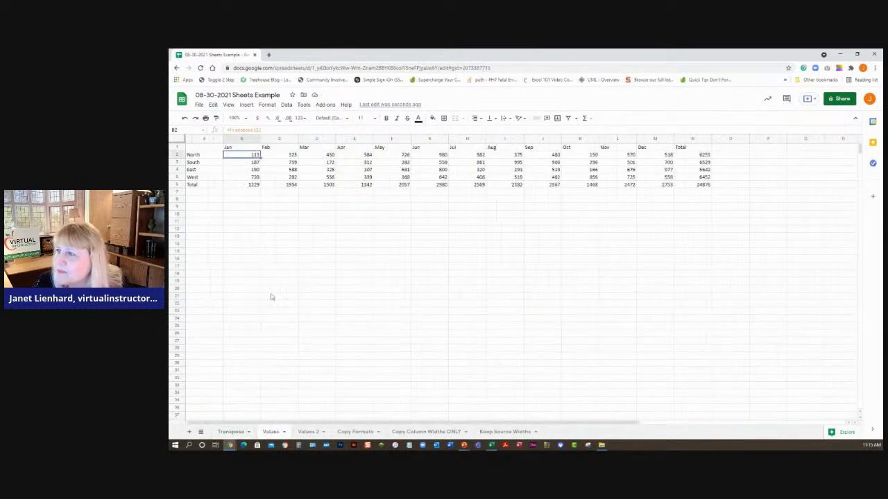
{"action": "left_click", "coordinate": [242, 170]}
{"action": "left_click", "coordinate": [248, 157]}
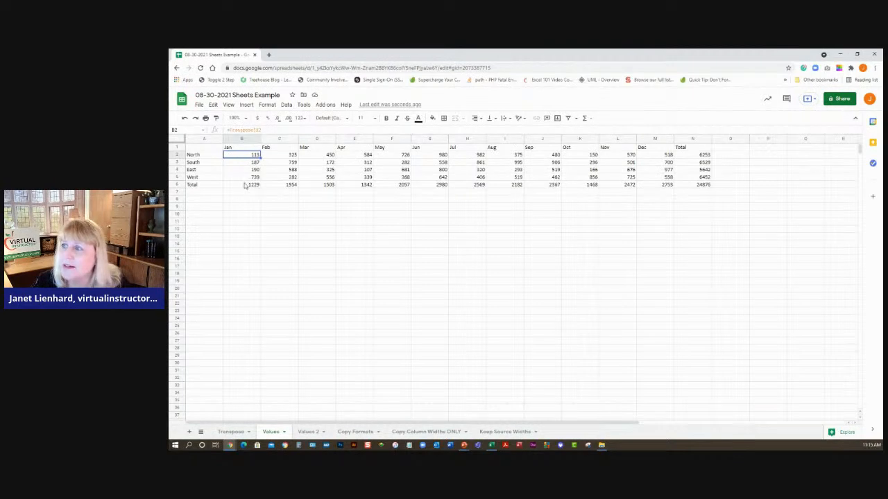
{"action": "left_click_drag", "start_coordinate": [214, 148], "coordinate": [693, 186]}
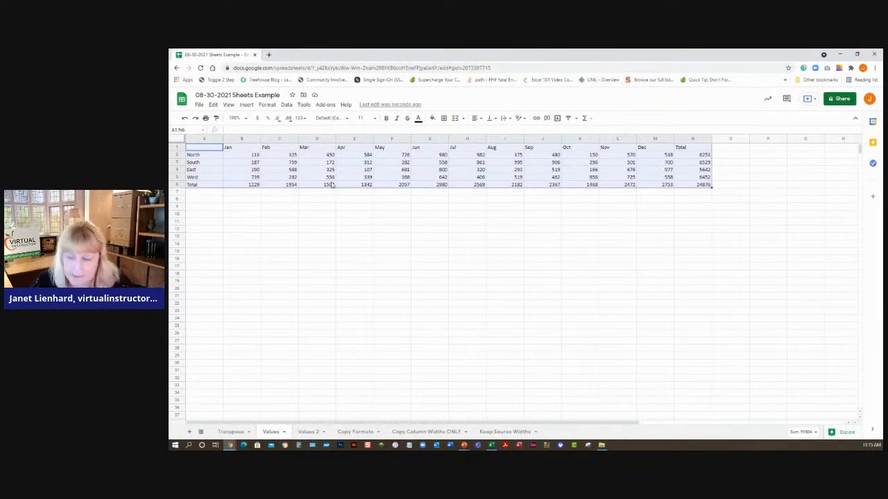
{"action": "left_click", "coordinate": [309, 432]}
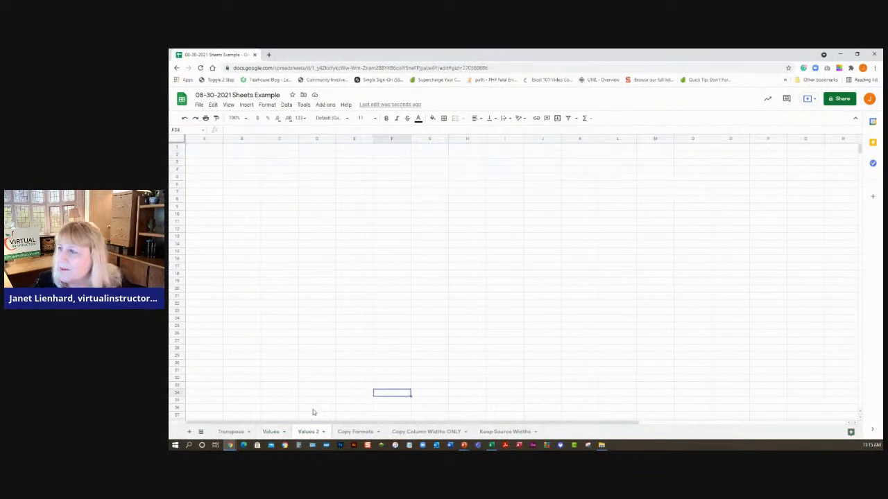
{"action": "left_click", "coordinate": [343, 252]}
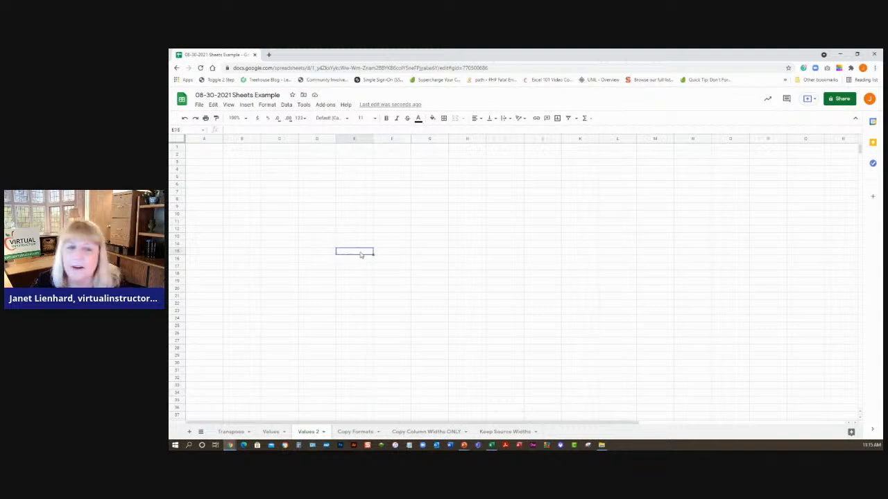
{"action": "left_click", "coordinate": [213, 104]}
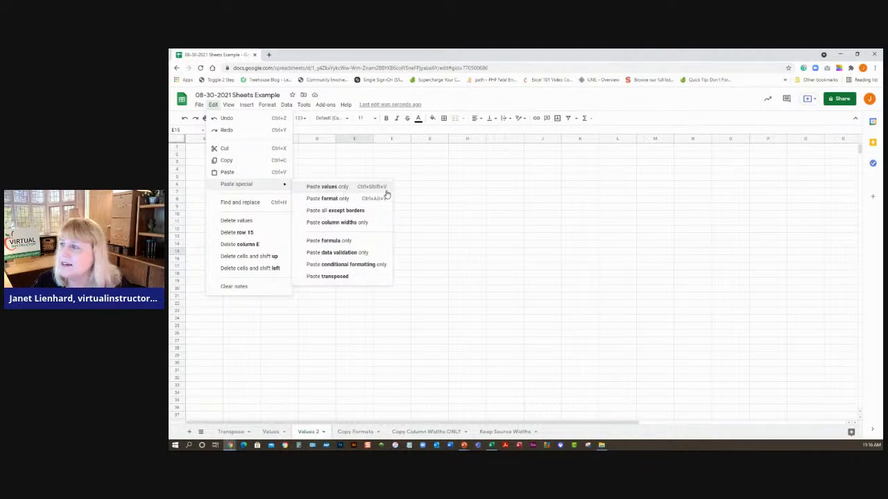
{"action": "left_click", "coordinate": [333, 189]}
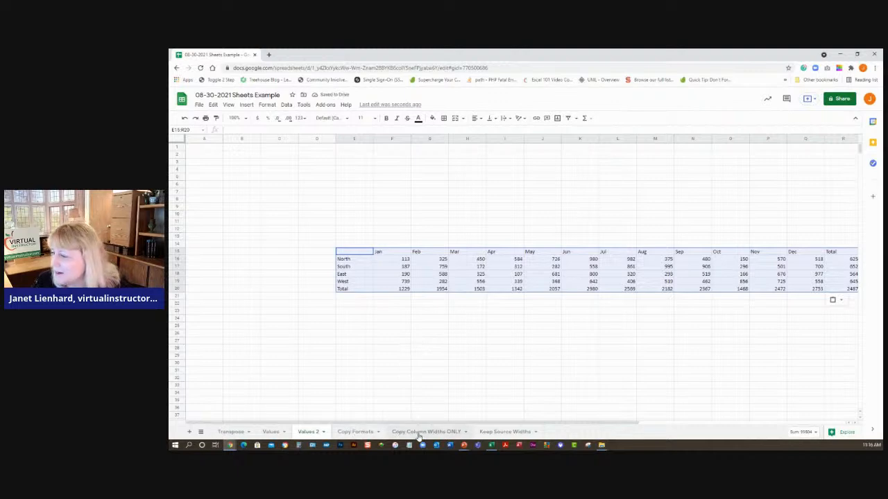
- Copy the Northern Division table on the Copy Column Widths ONLY sheet
{"action": "left_click", "coordinate": [354, 432]}
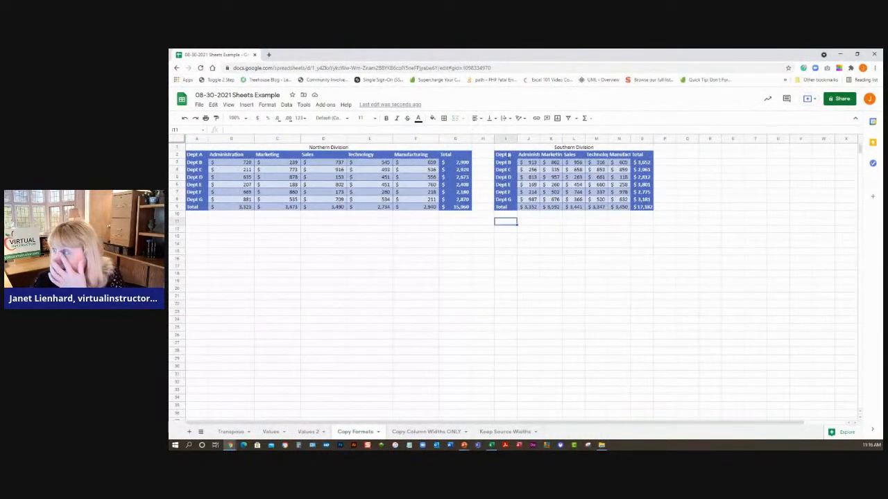
{"action": "left_click", "coordinate": [408, 432]}
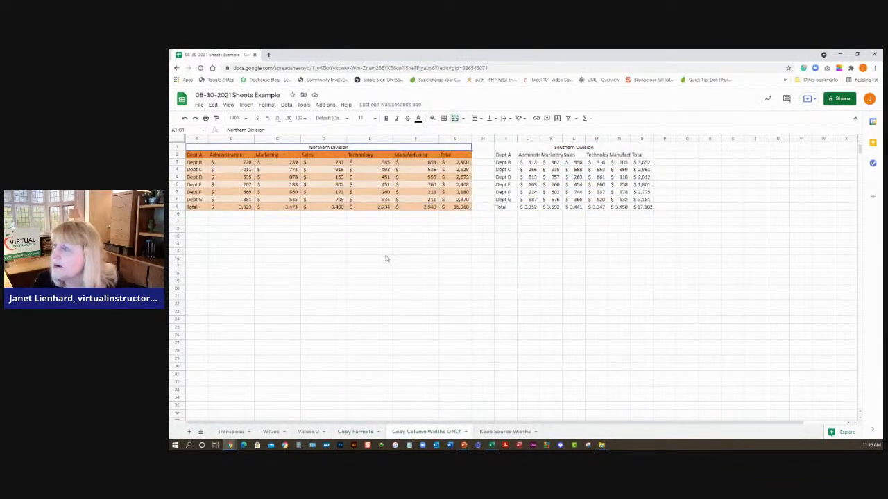
{"action": "left_click", "coordinate": [210, 169]}
{"action": "left_click_drag", "start_coordinate": [199, 156], "coordinate": [461, 208]}
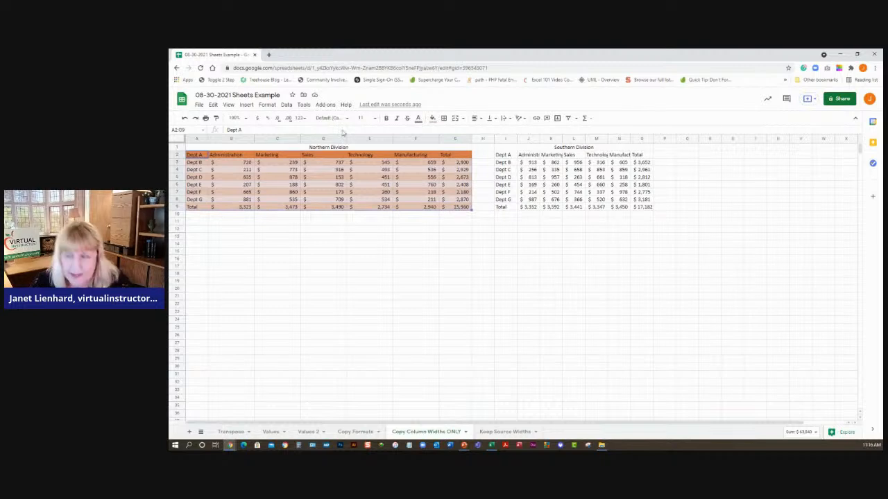
{"action": "key", "text": "ctrl+c"}
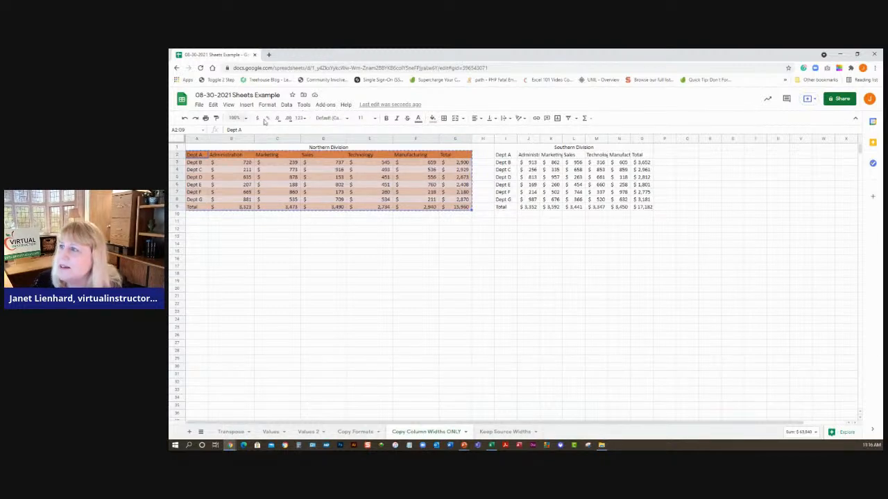
- Paste only the format of the copied table onto the Southern Division table
{"action": "left_click_drag", "start_coordinate": [506, 157], "coordinate": [641, 206]}
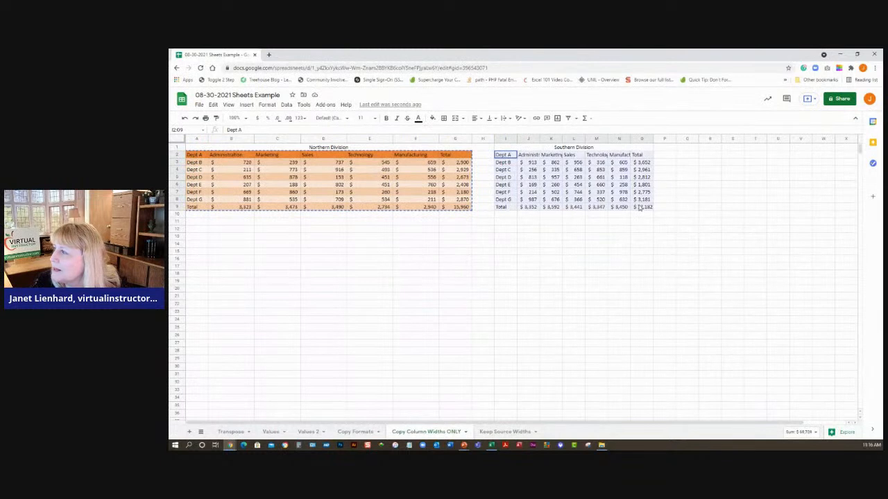
{"action": "left_click", "coordinate": [214, 105]}
{"action": "mouse_move", "coordinate": [217, 184]}
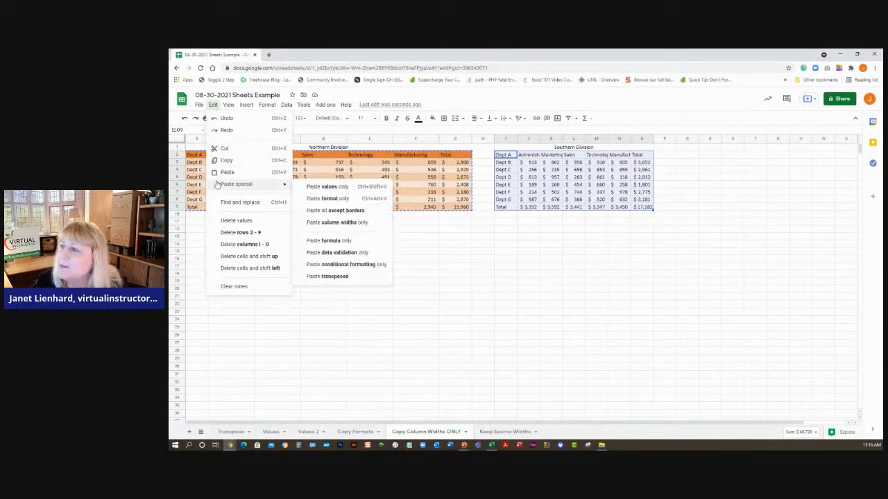
{"action": "left_click", "coordinate": [346, 200]}
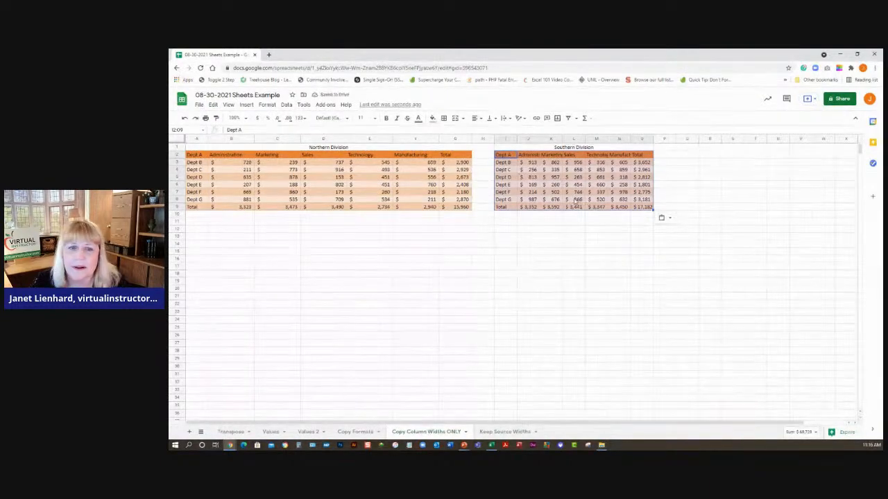
- Copy the Northern Division table again and paste only its column widths onto the Southern Division table
{"action": "left_click_drag", "start_coordinate": [195, 154], "coordinate": [456, 208]}
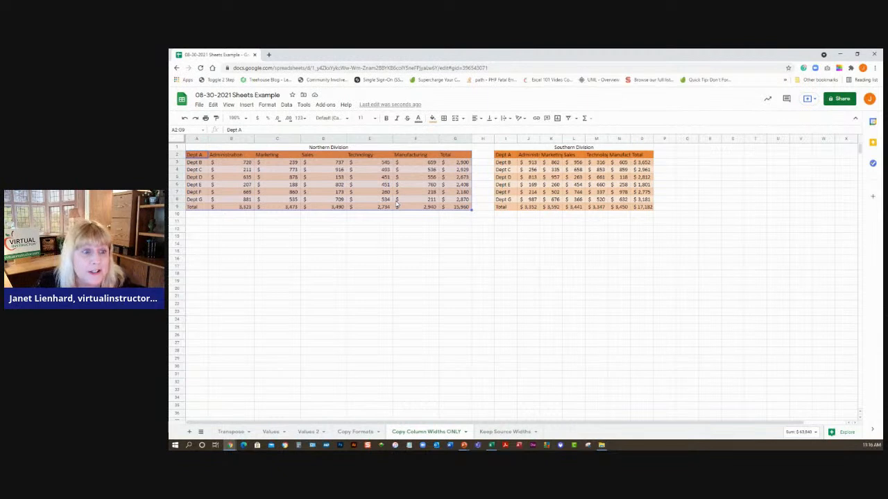
{"action": "key", "text": "ctrl+c"}
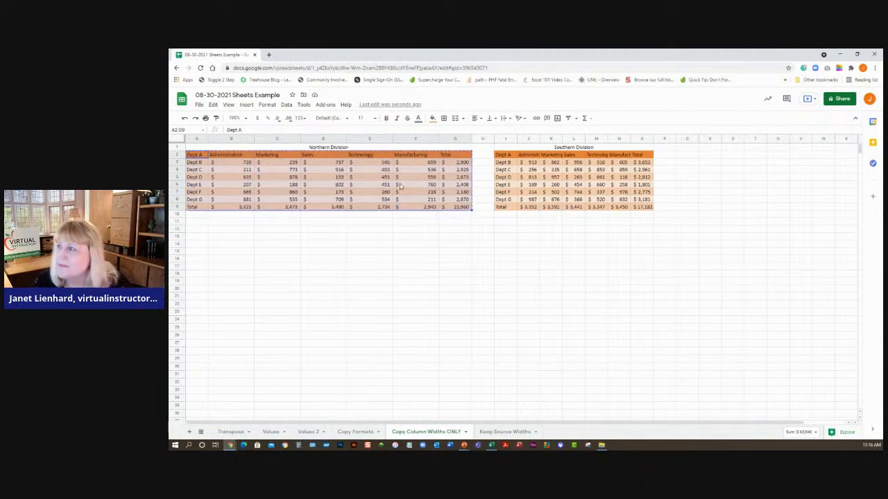
{"action": "left_click_drag", "start_coordinate": [507, 155], "coordinate": [644, 208]}
{"action": "left_click", "coordinate": [213, 105]}
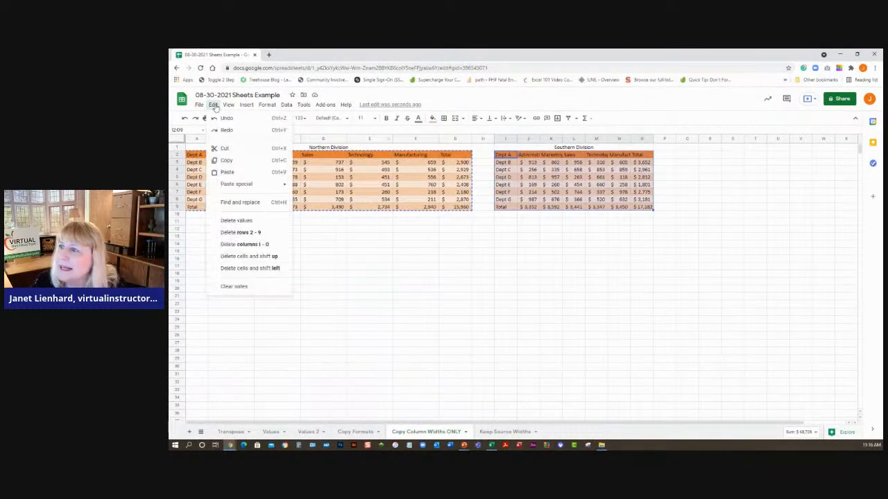
{"action": "mouse_move", "coordinate": [217, 188]}
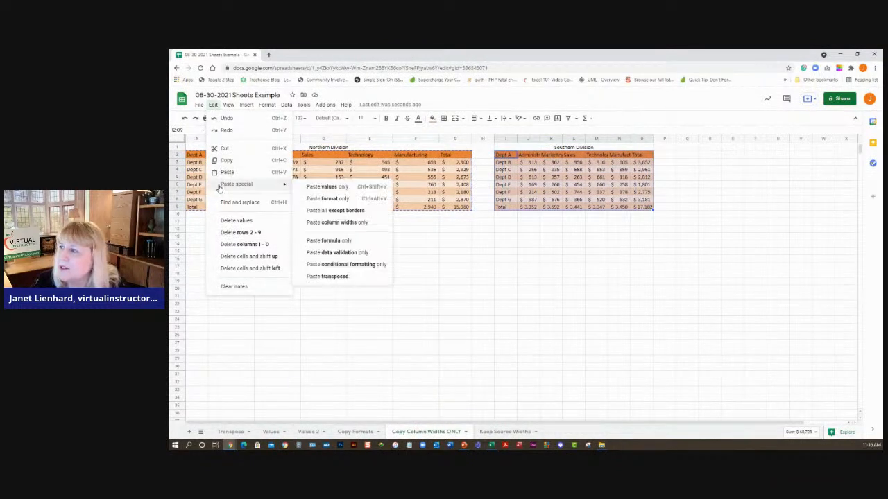
{"action": "left_click", "coordinate": [344, 228]}
{"action": "left_click", "coordinate": [525, 245]}
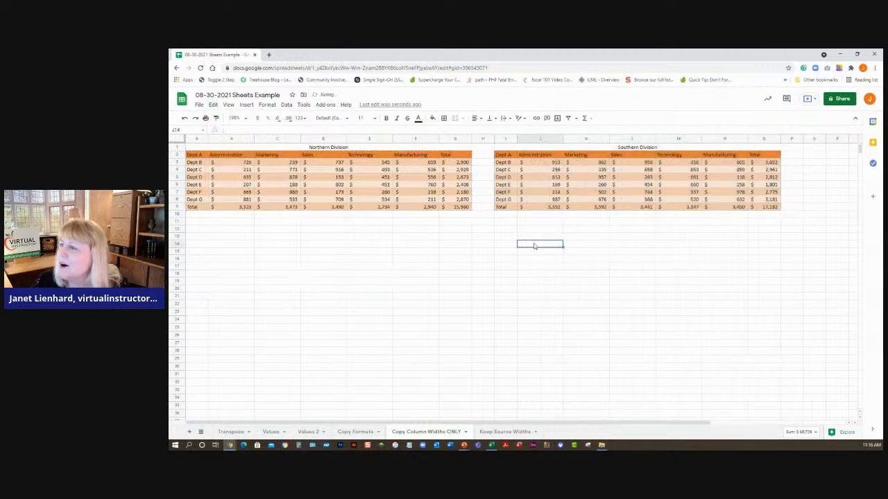